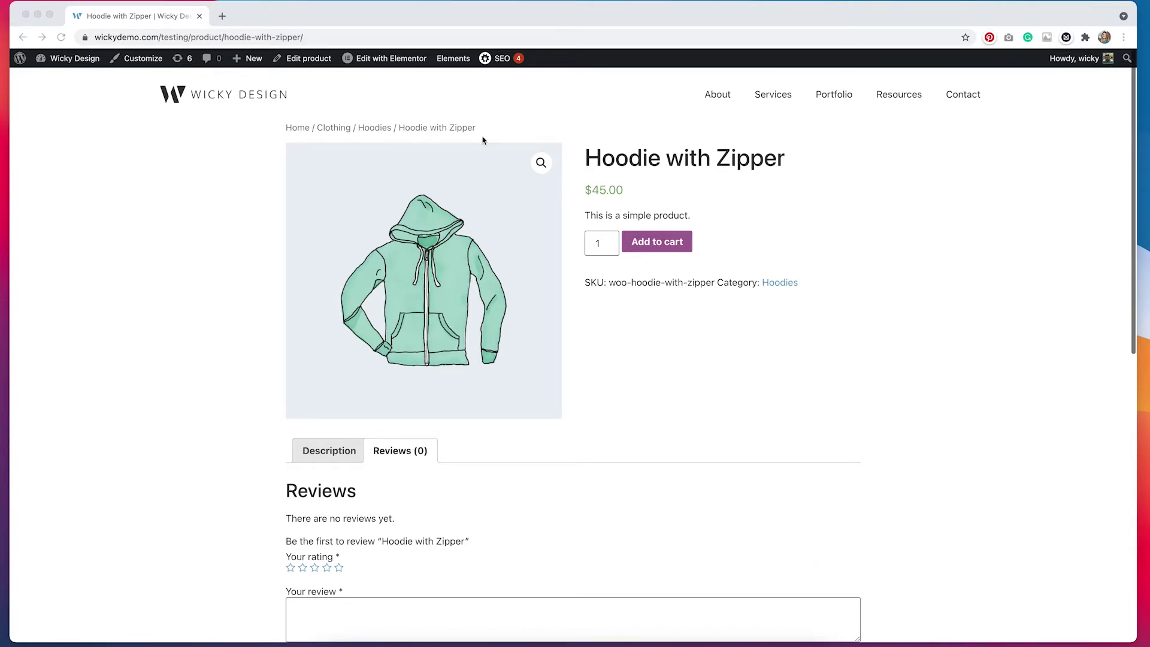
- Show the Hoodie with Zipper description and its related products, Hoodie and Hoodie with Logo
click(452, 214)
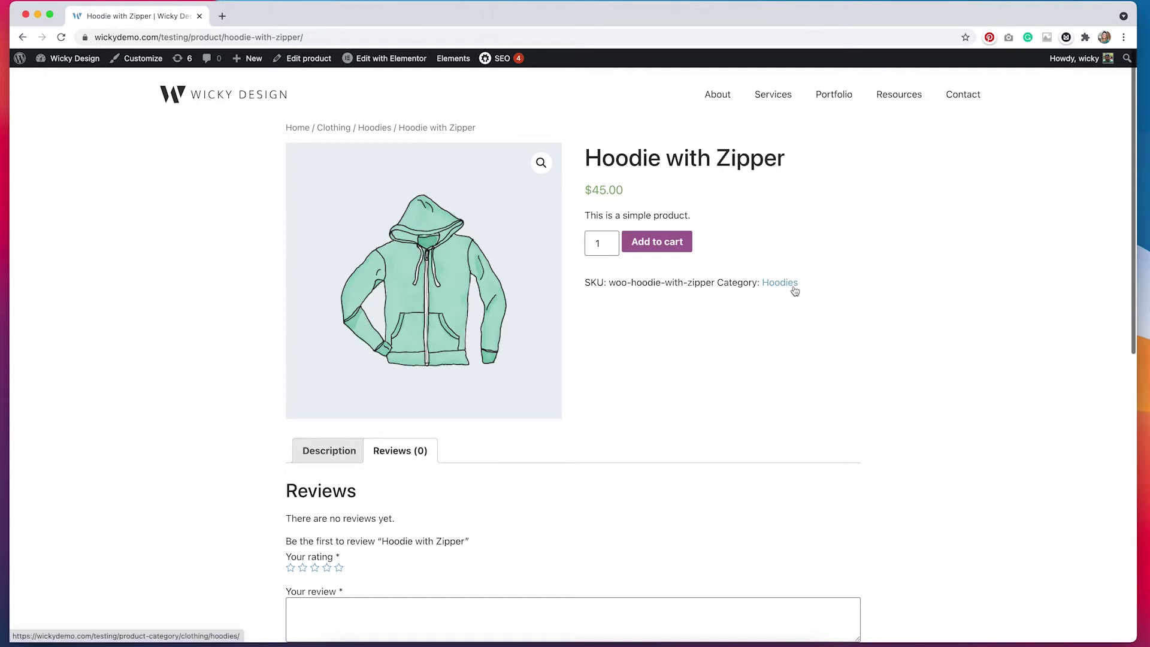
scroll(616, 407, down, 1)
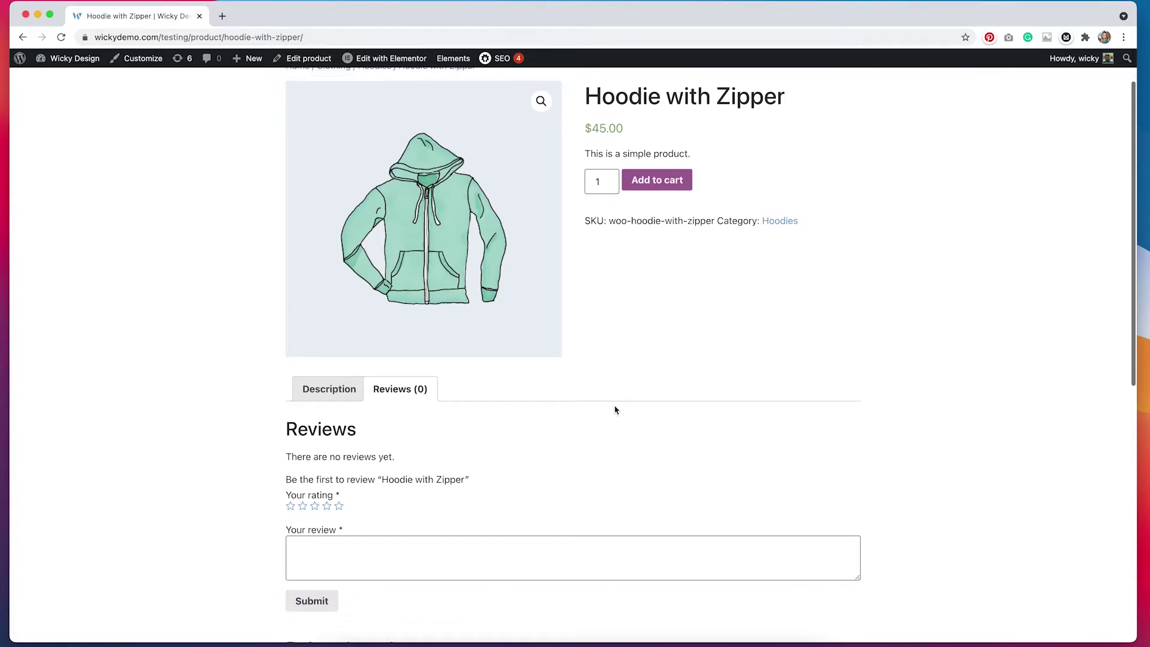
scroll(616, 410, down, 1)
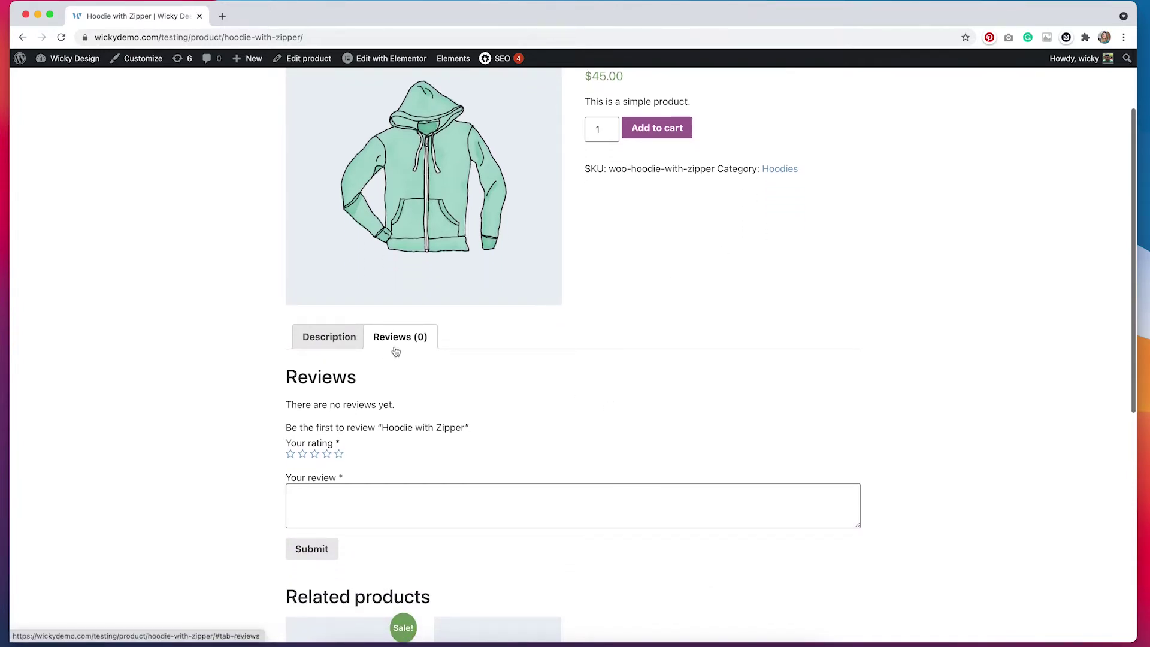
click(329, 339)
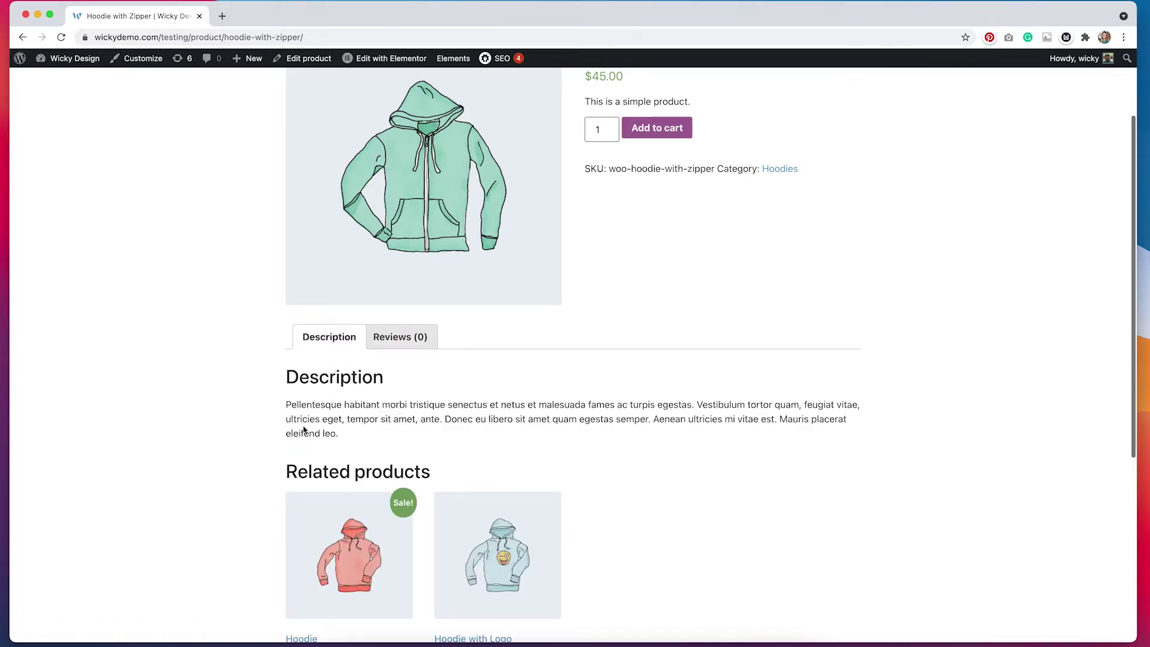
scroll(626, 491, down, 2)
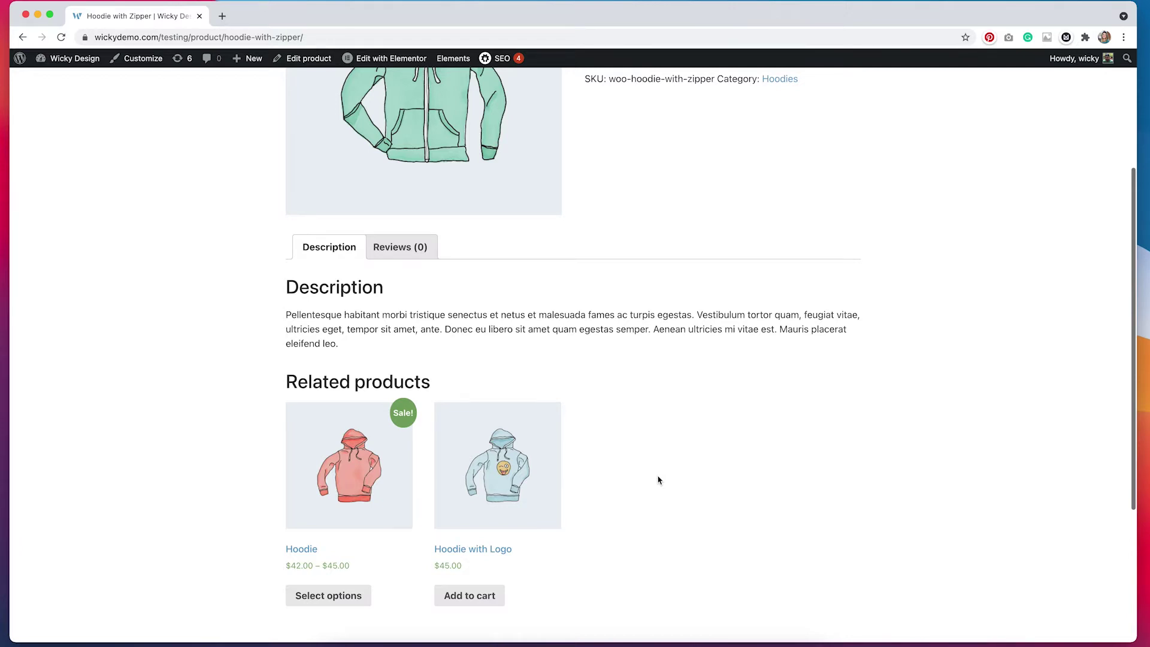
- Scroll up and down through the Hoodie with Zipper product page
scroll(911, 387, up, 5)
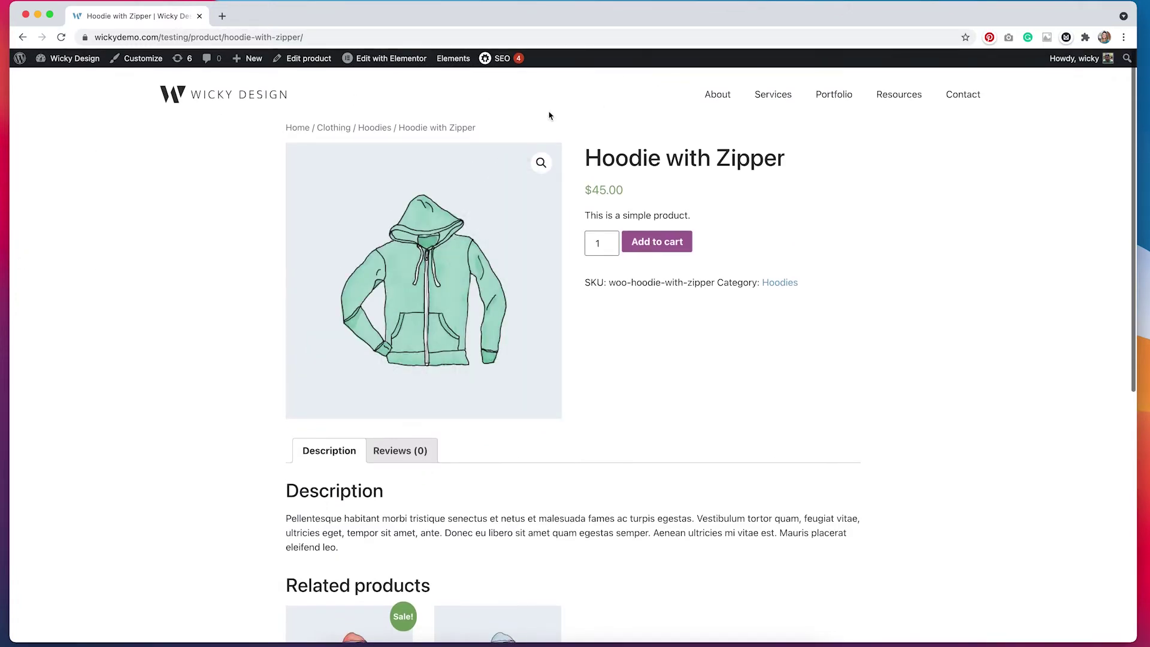
scroll(988, 414, down, 5)
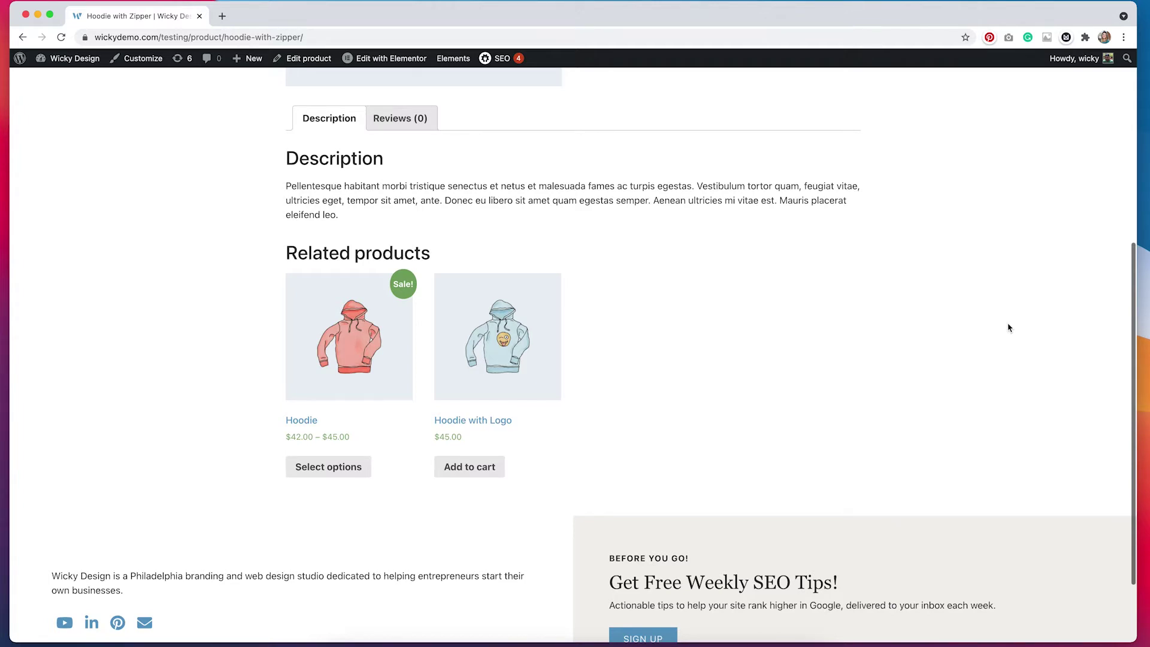
scroll(1010, 328, up, 5)
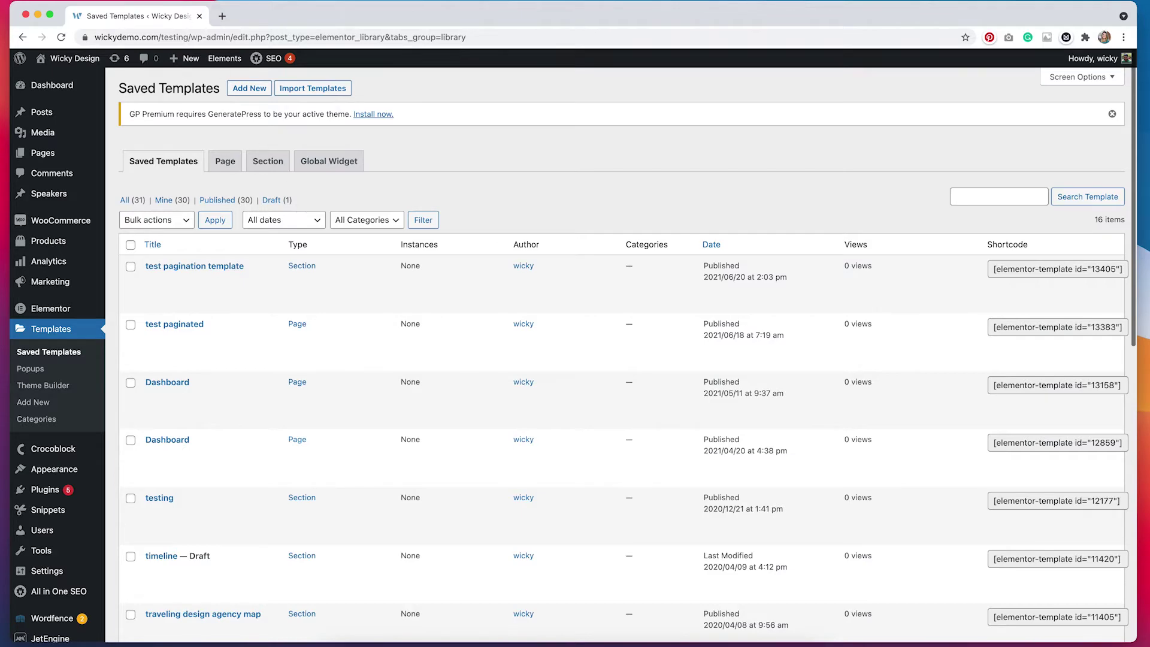
- Create a Single Product template named 'single product' and open it in Elementor
click(248, 90)
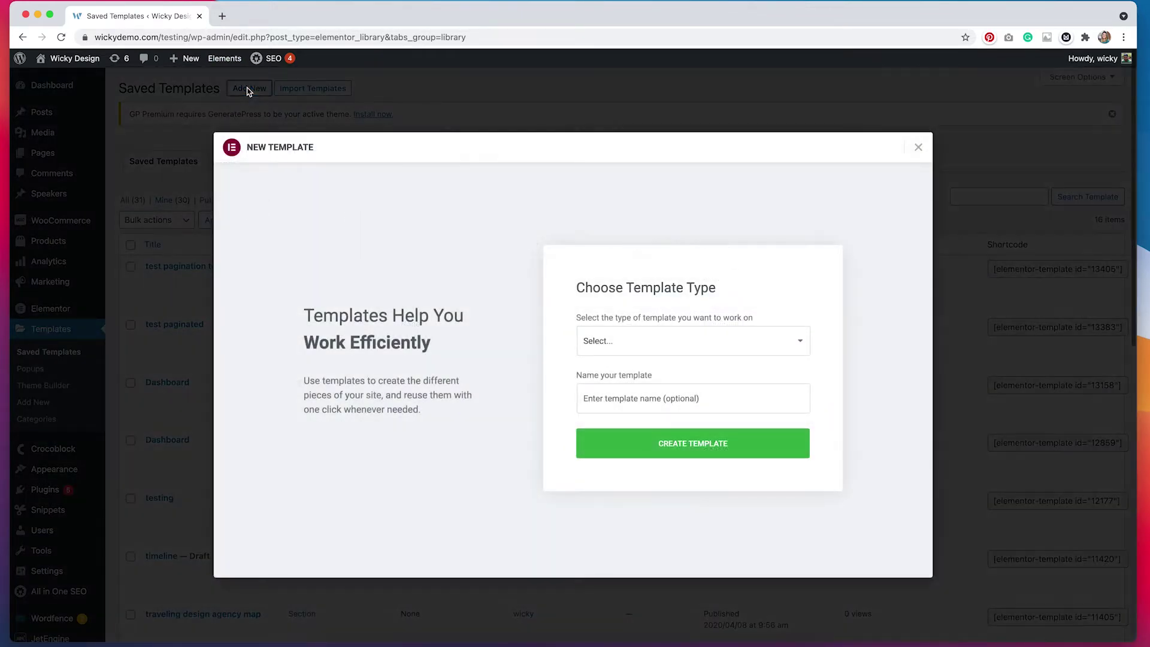
click(768, 343)
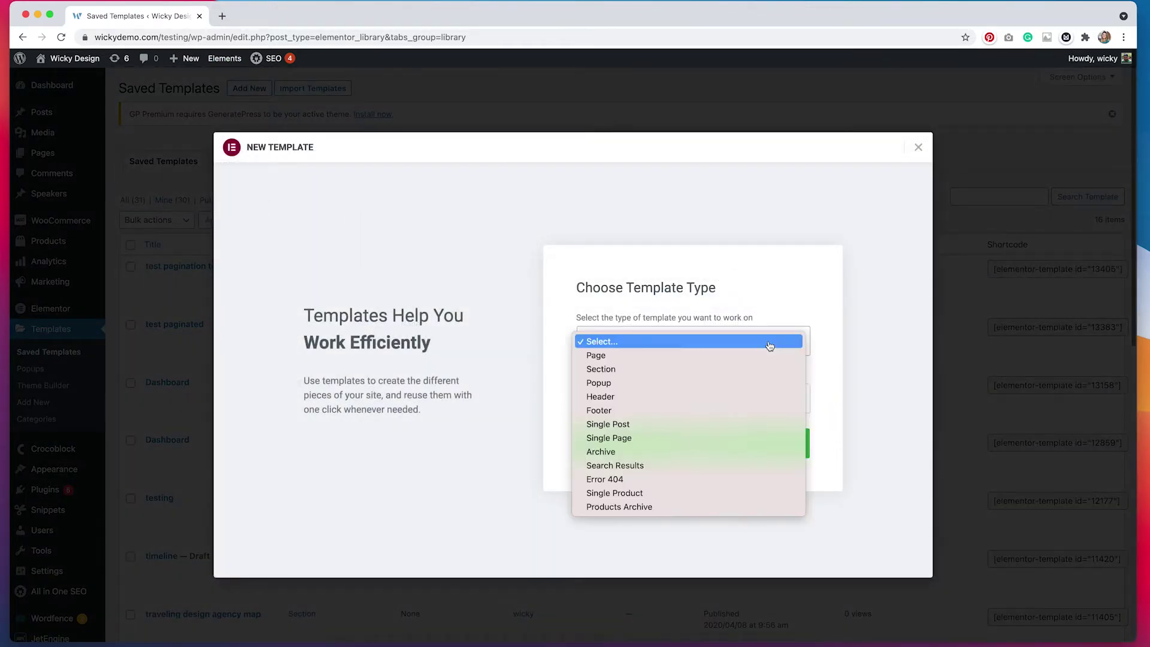
click(748, 493)
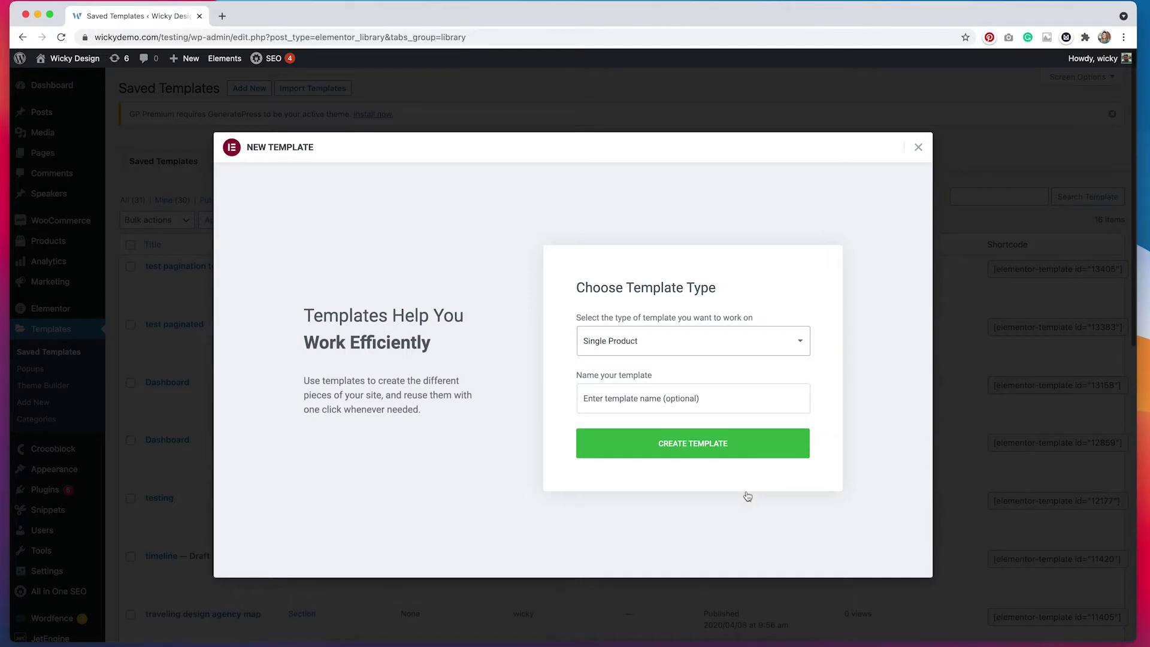
click(718, 391)
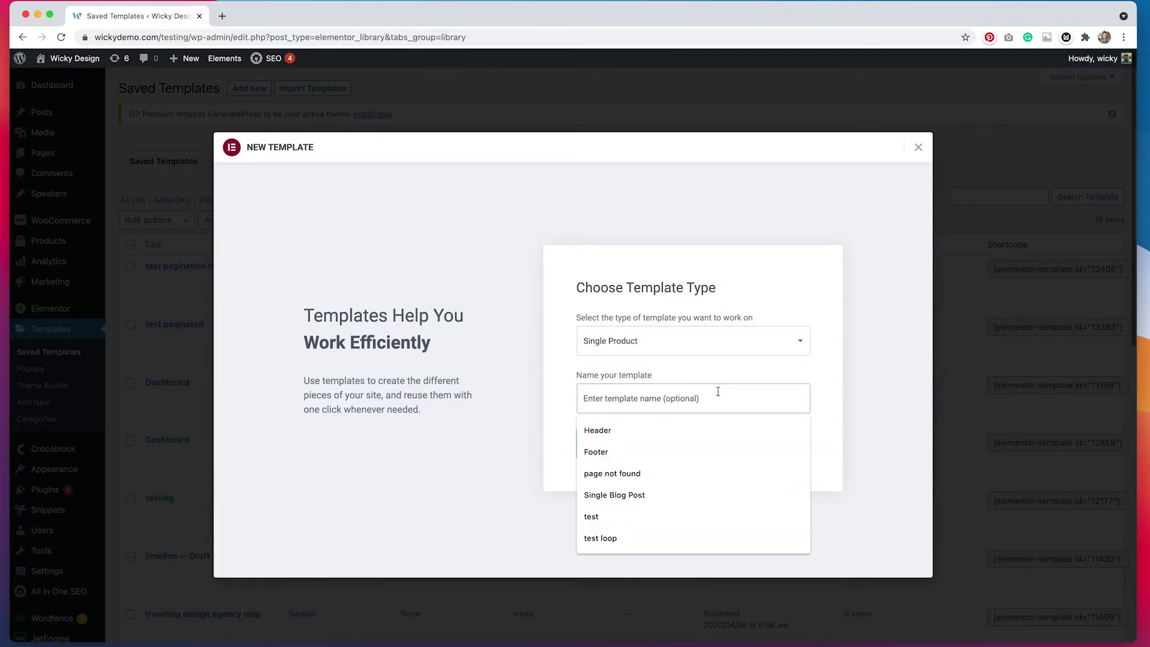
text(single produc)
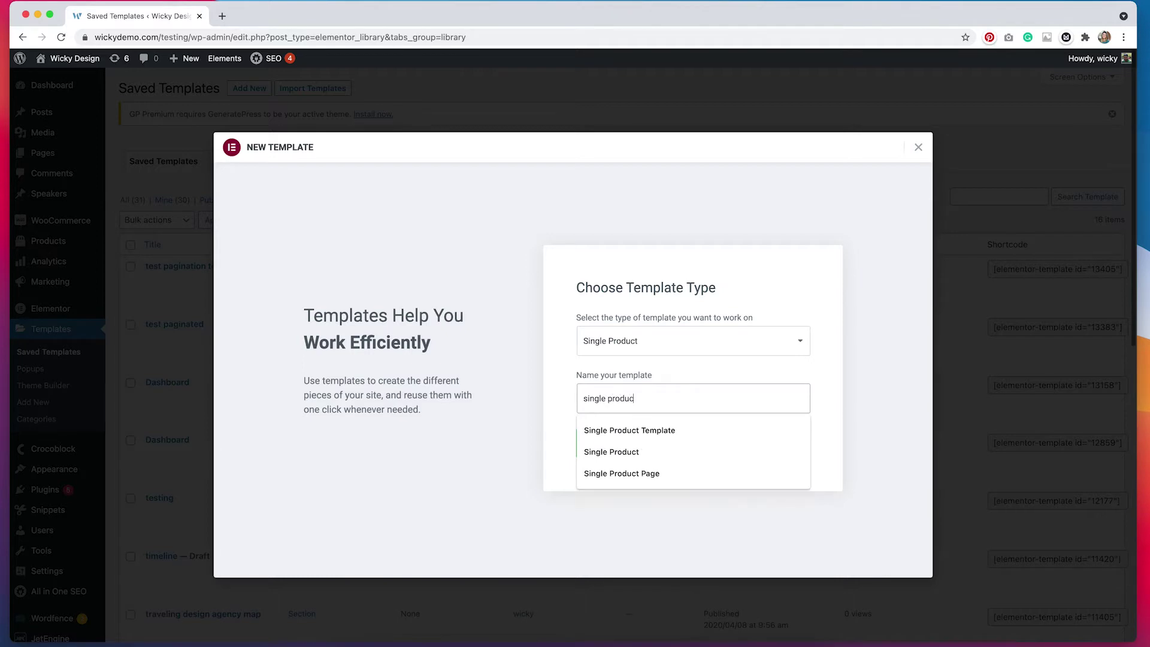
text(t)
click(841, 422)
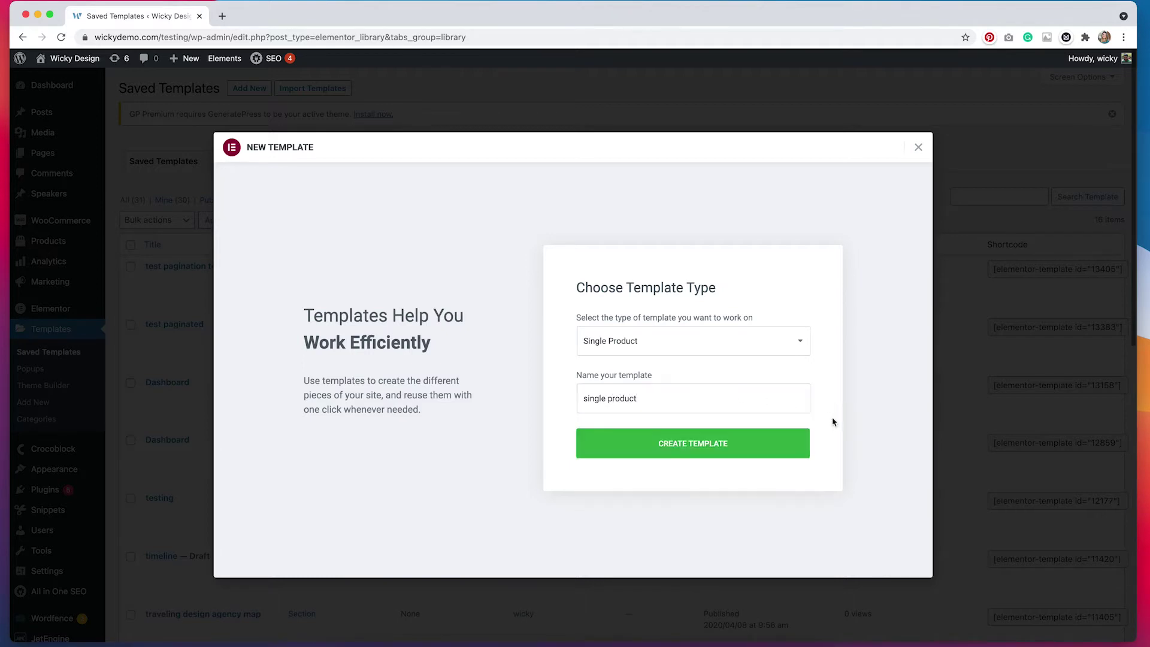
click(754, 439)
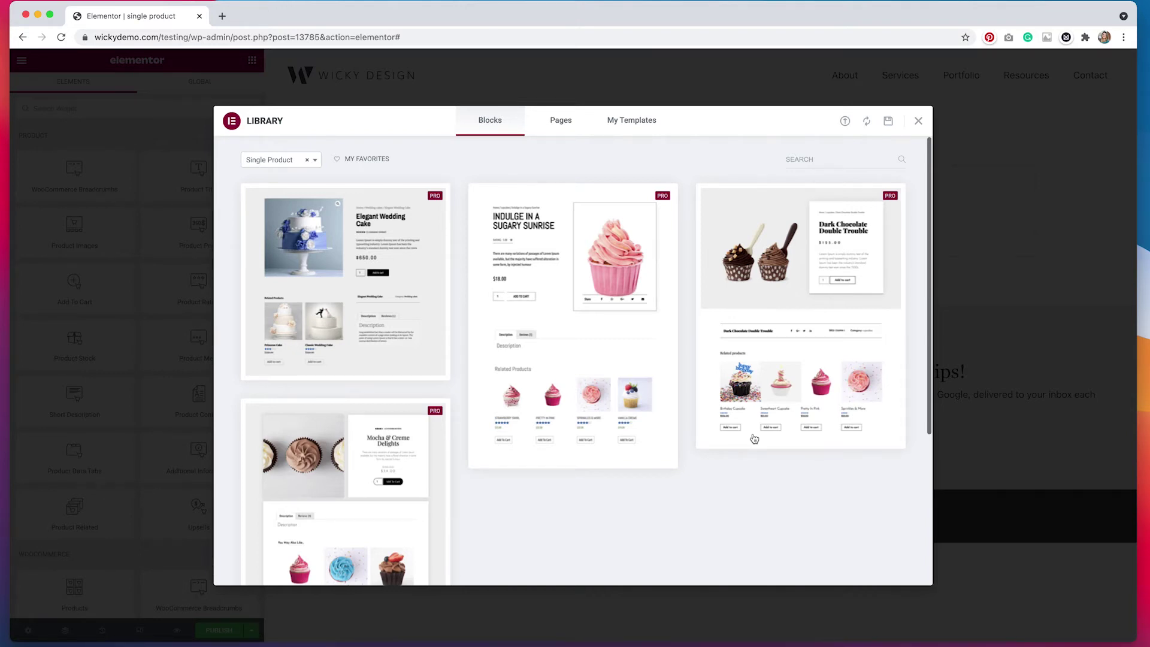
- Close the Elementor Library to start from the blank single product canvas
mouse_move(493, 316)
click(919, 122)
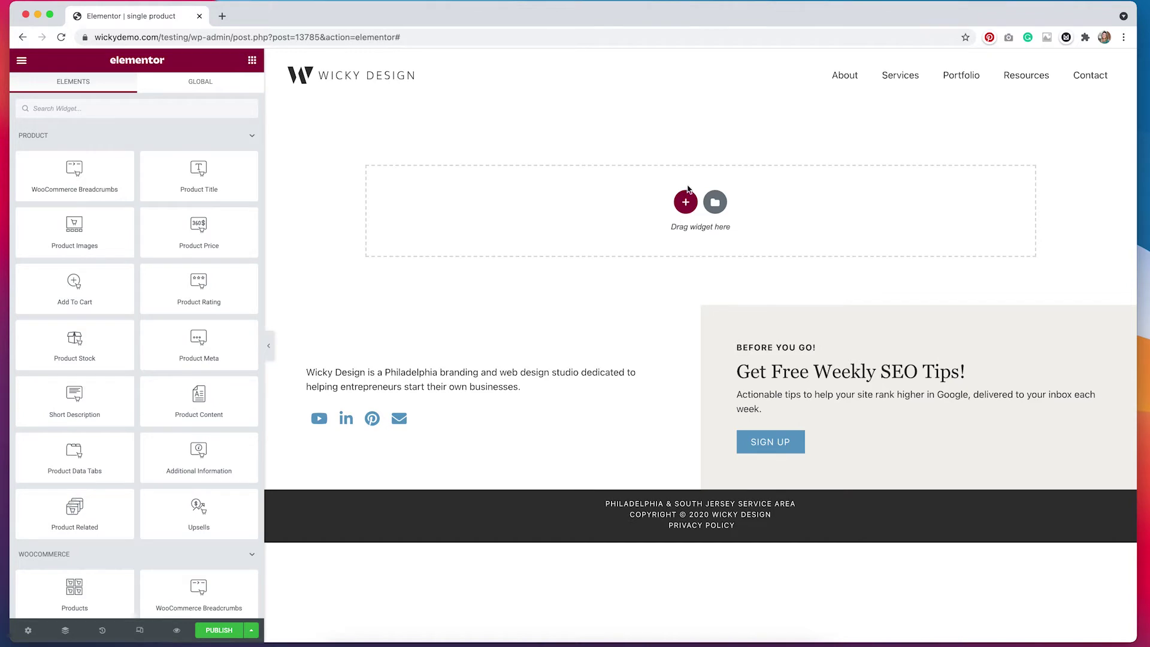
- Add a two-column section with Product Images on the left and Product Title on the right
click(693, 207)
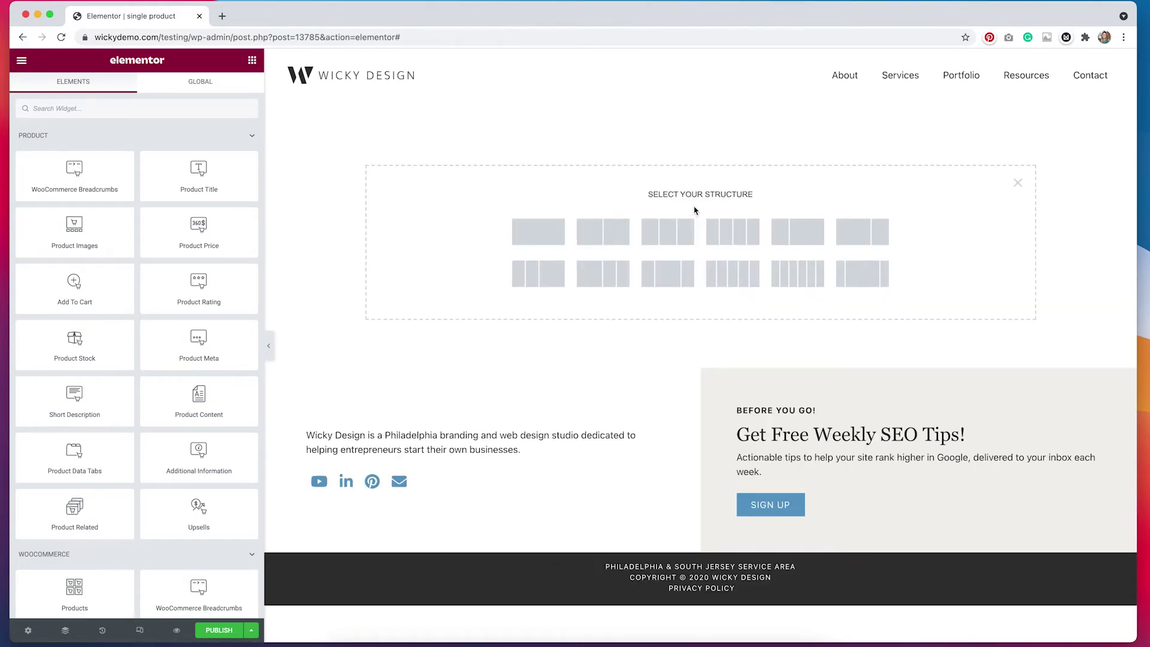
click(619, 240)
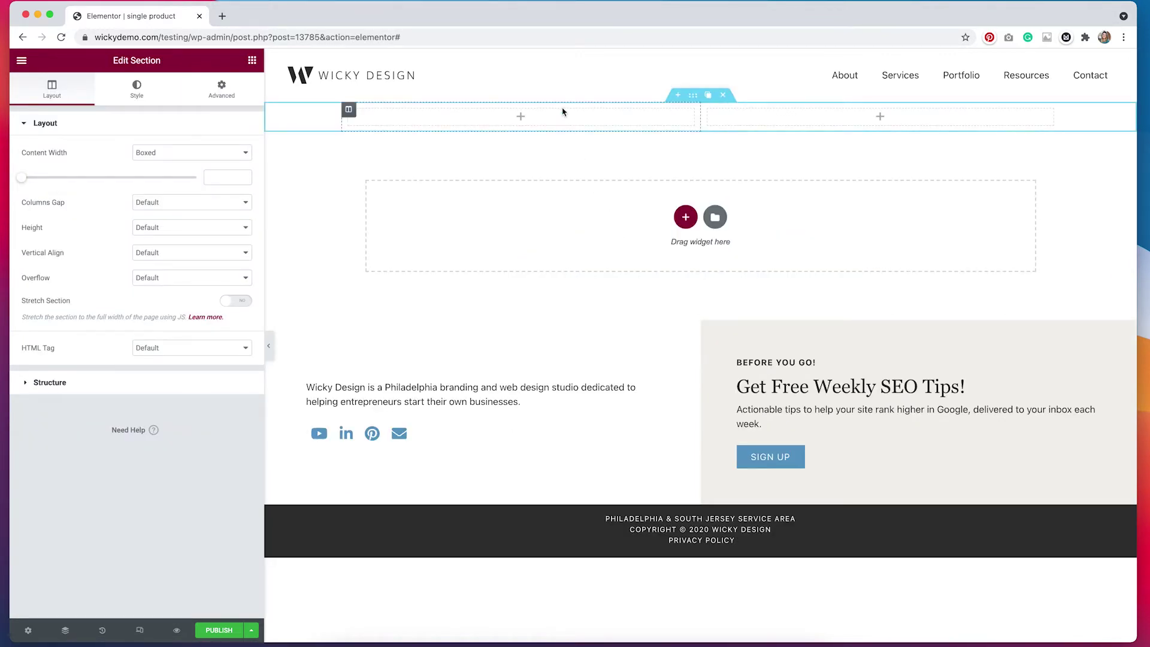
click(569, 122)
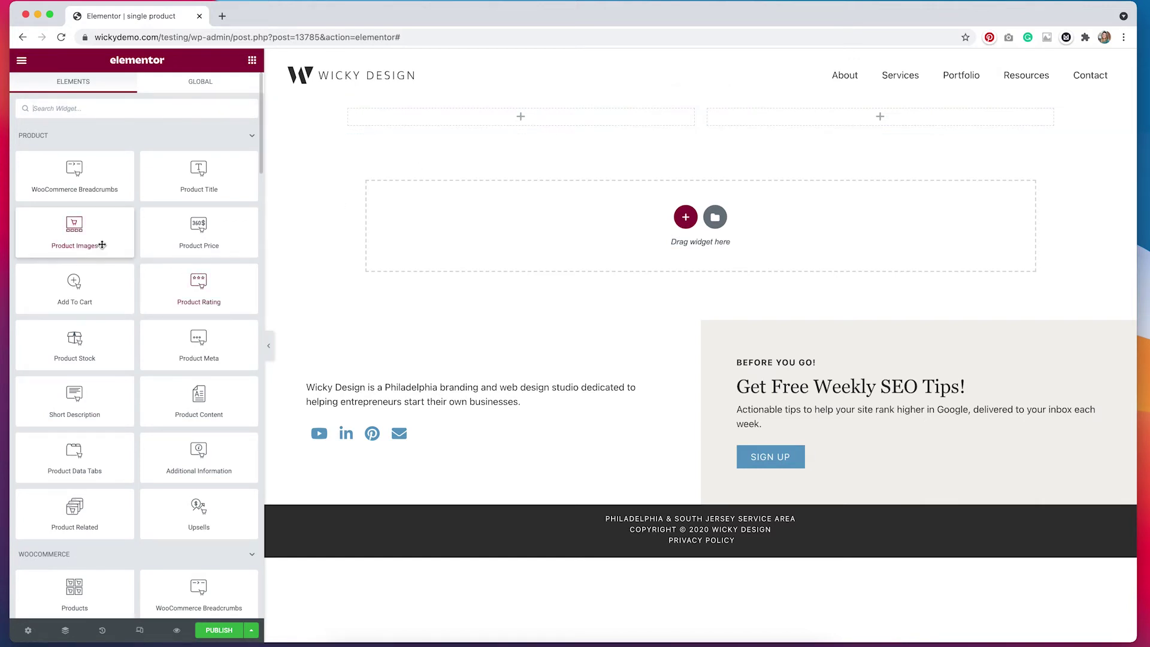
drag(90, 238, 448, 120)
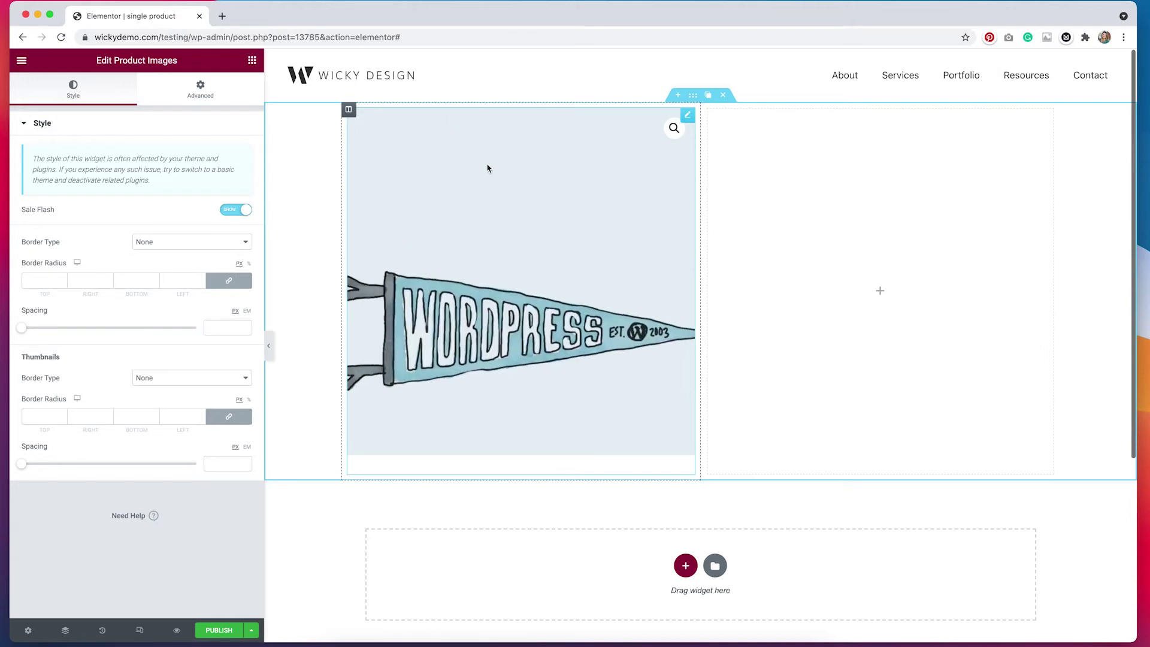
click(774, 213)
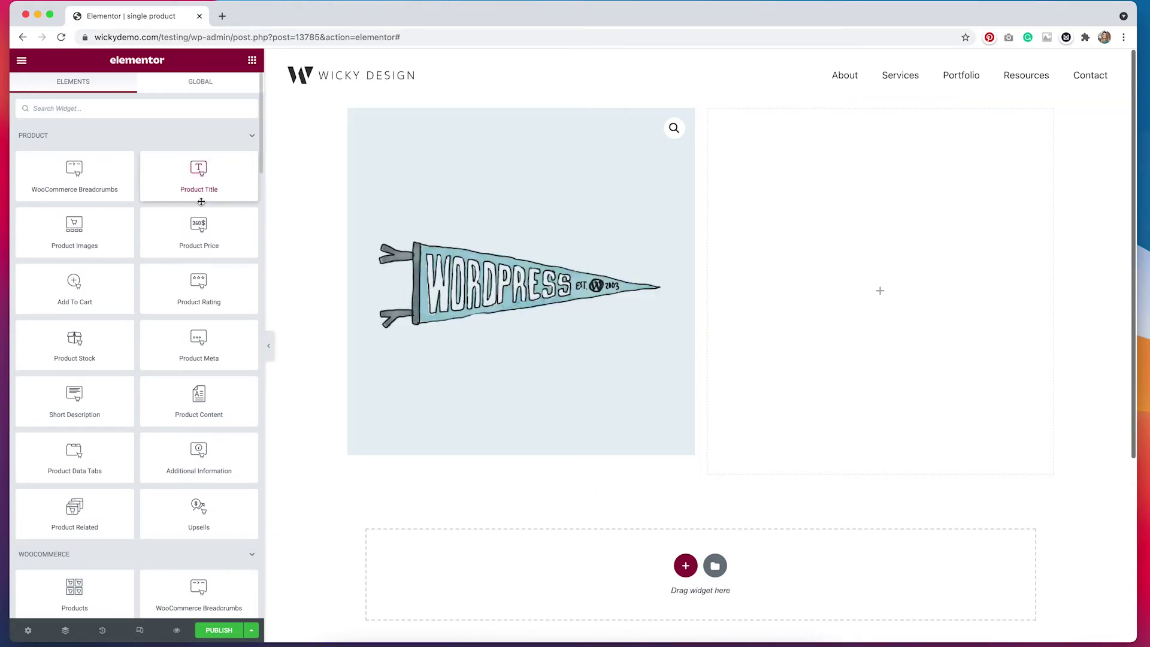
drag(199, 180, 878, 183)
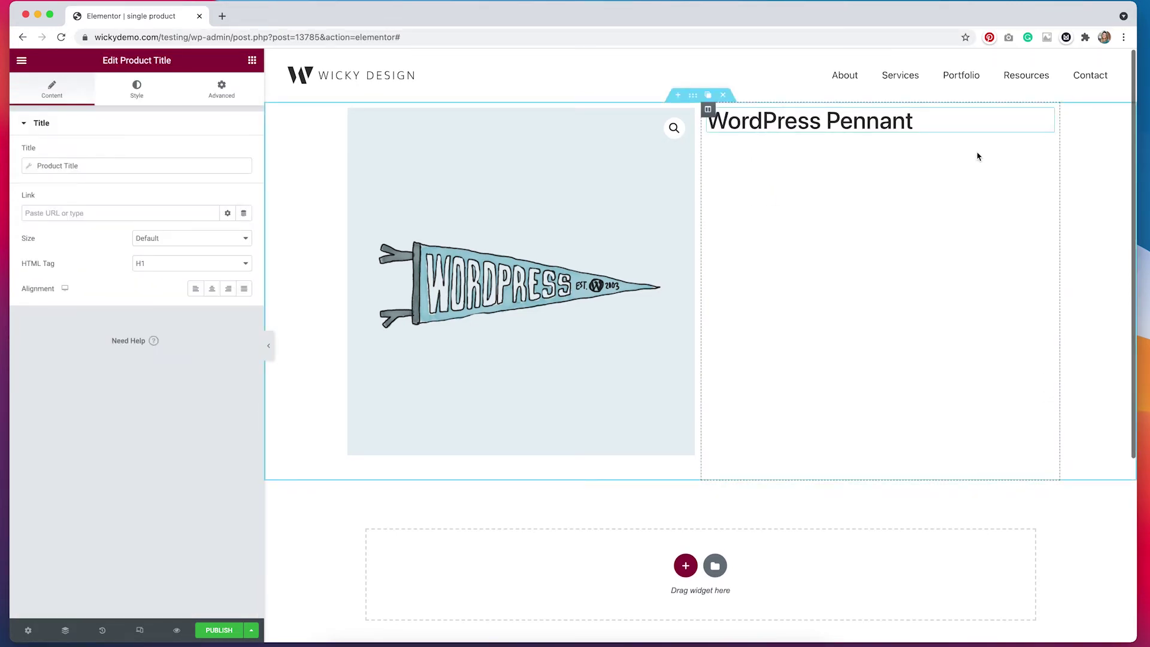
click(252, 61)
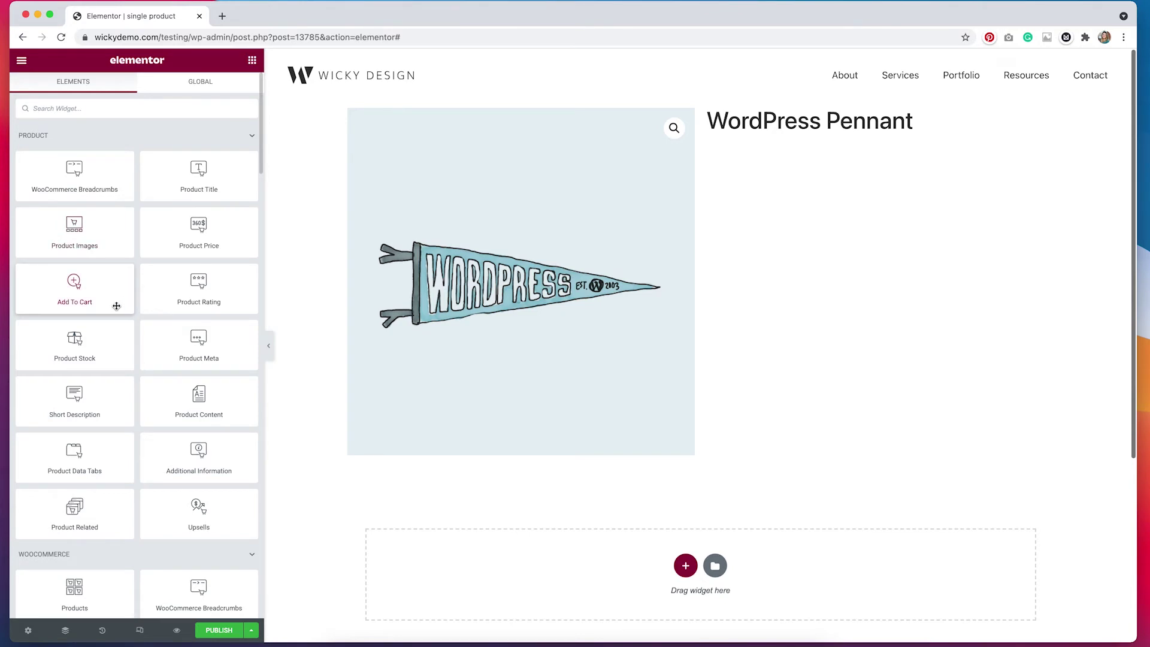
- Place an Add To Cart widget below the Product Title and bring up its button hover styling
drag(96, 296, 862, 133)
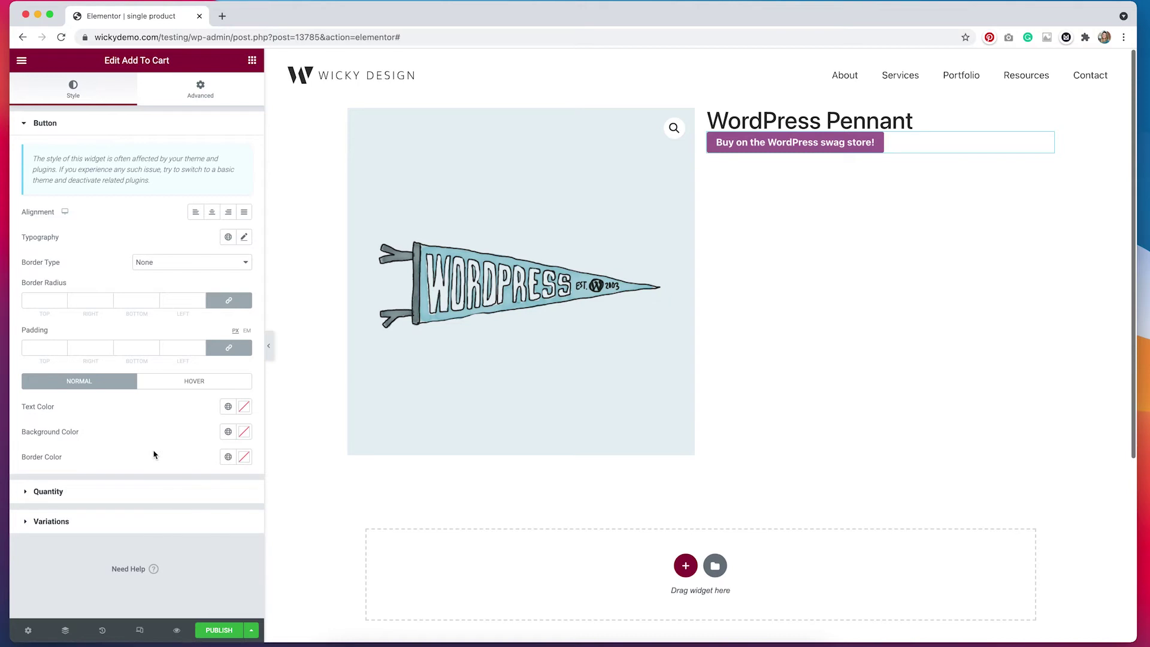
click(195, 382)
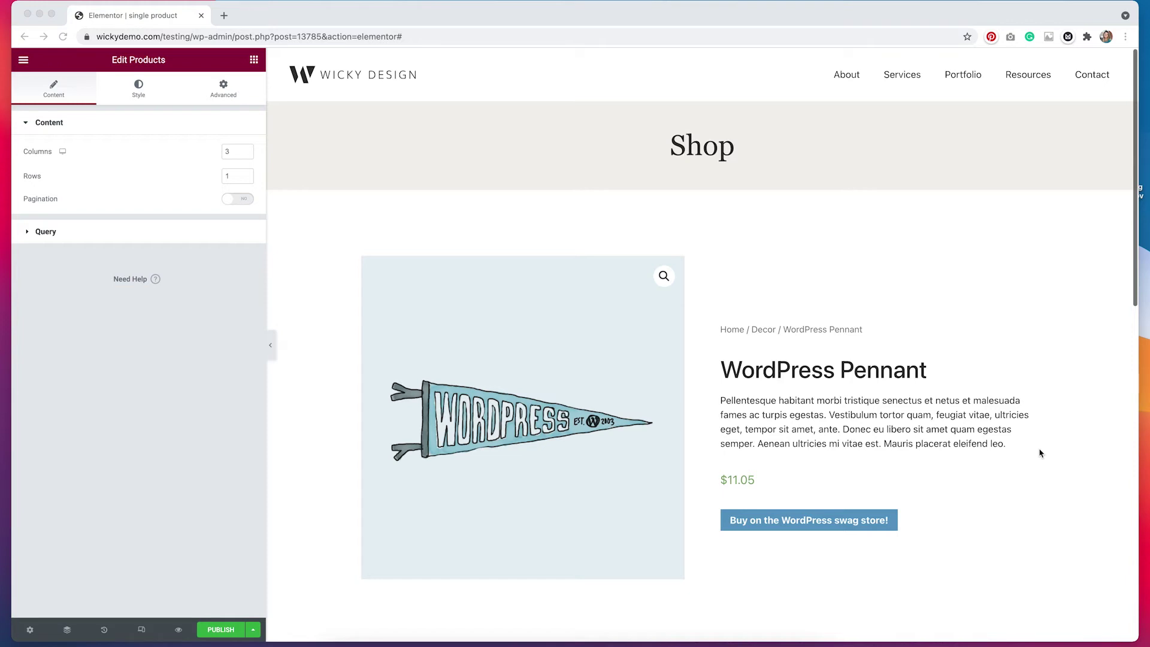
scroll(1025, 476, down, 3)
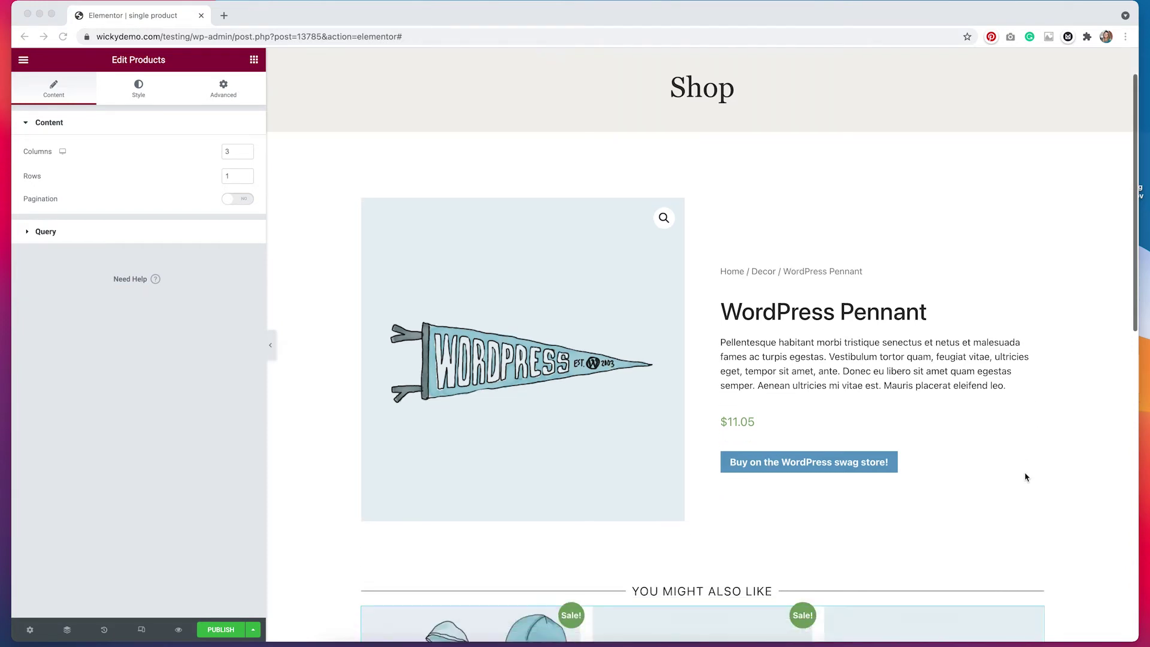
scroll(1026, 476, down, 4)
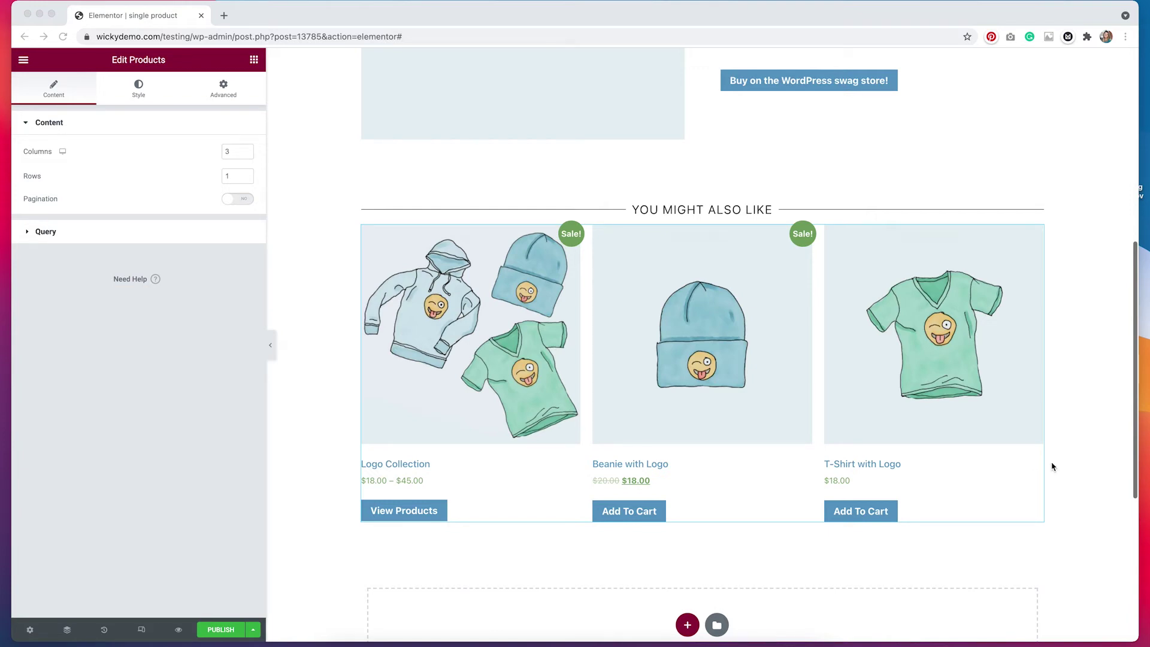
scroll(1105, 454, up, 3)
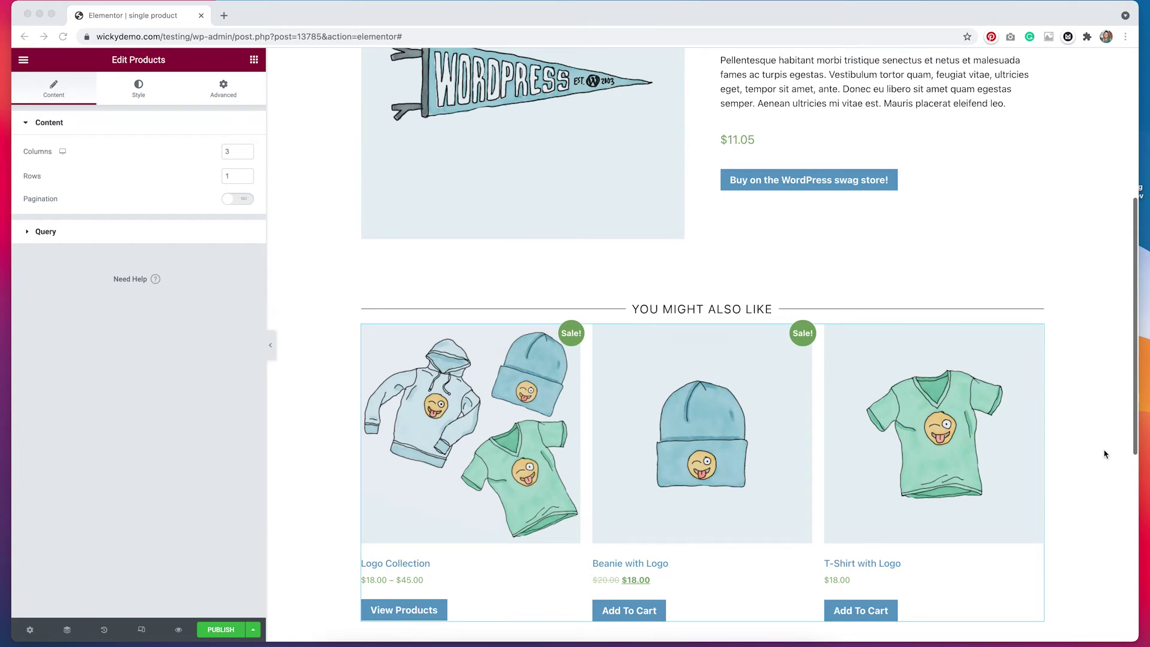
scroll(1105, 454, up, 6)
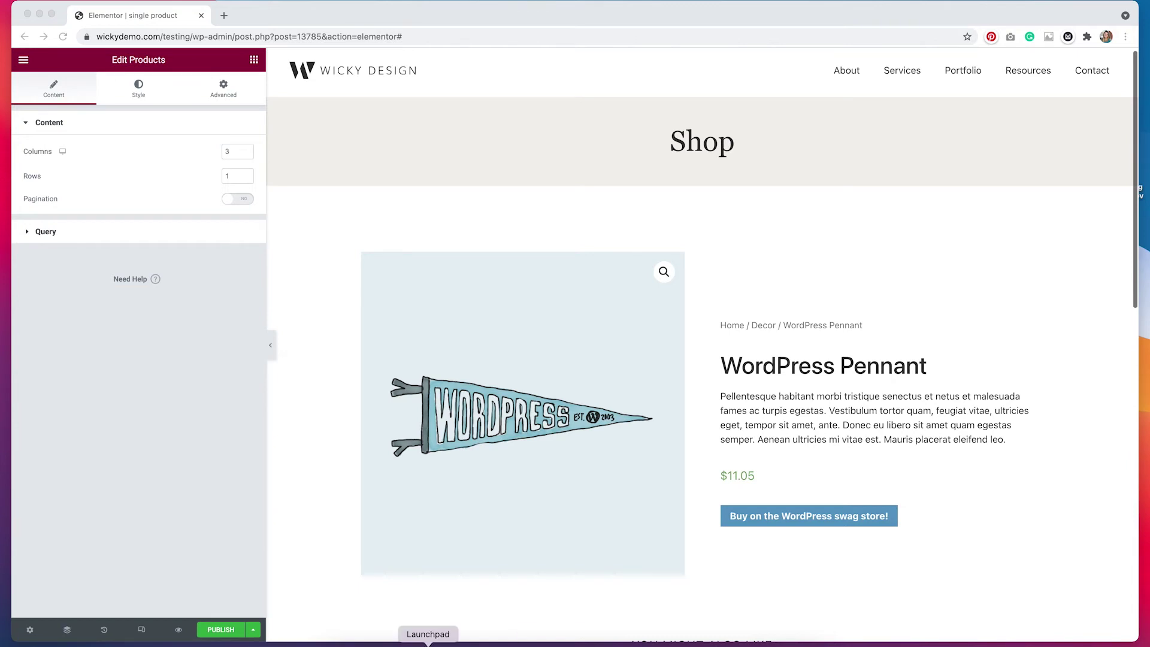
- Preview the template at mobile and tablet widths, then return to desktop width
click(144, 632)
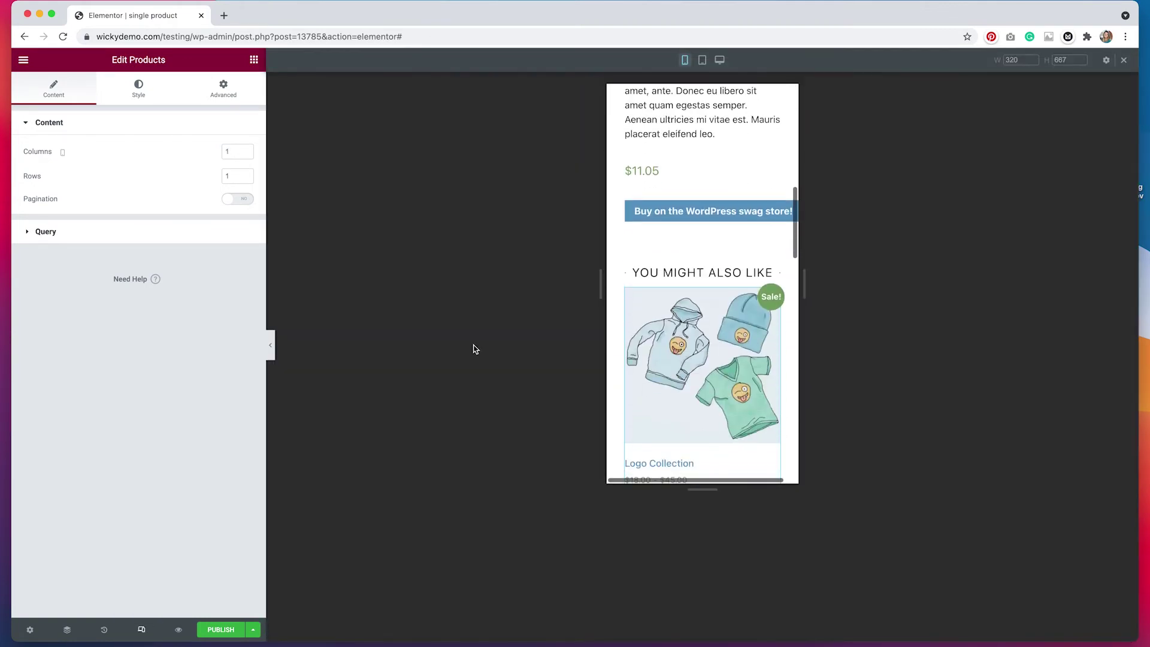
click(702, 60)
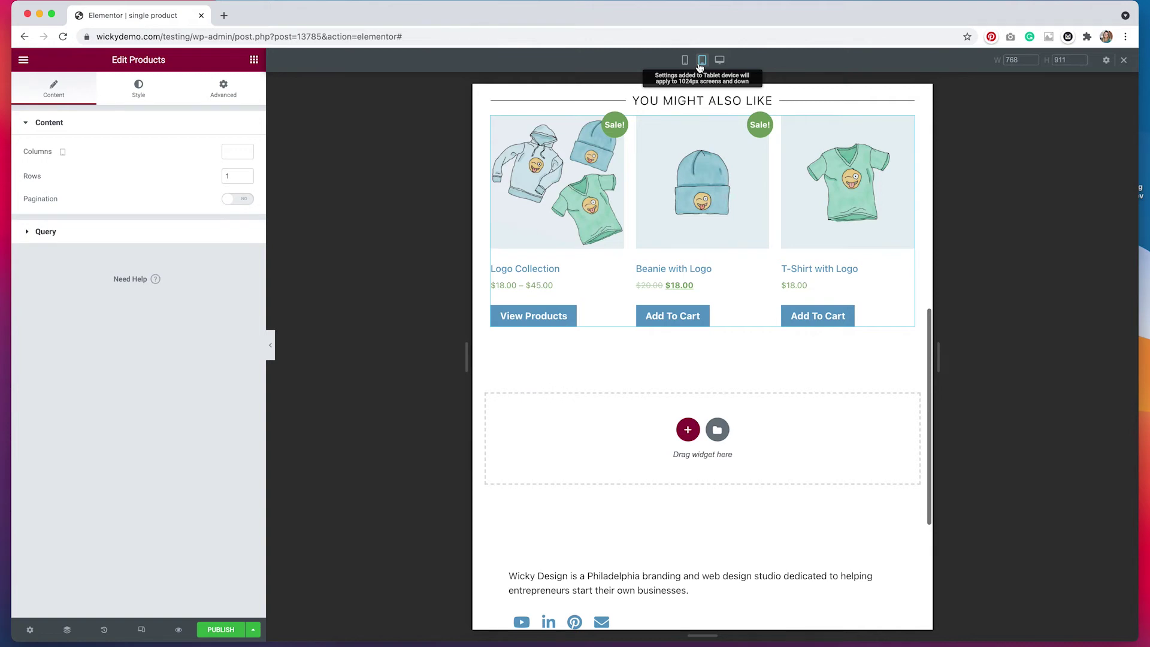
scroll(772, 267, up, 15)
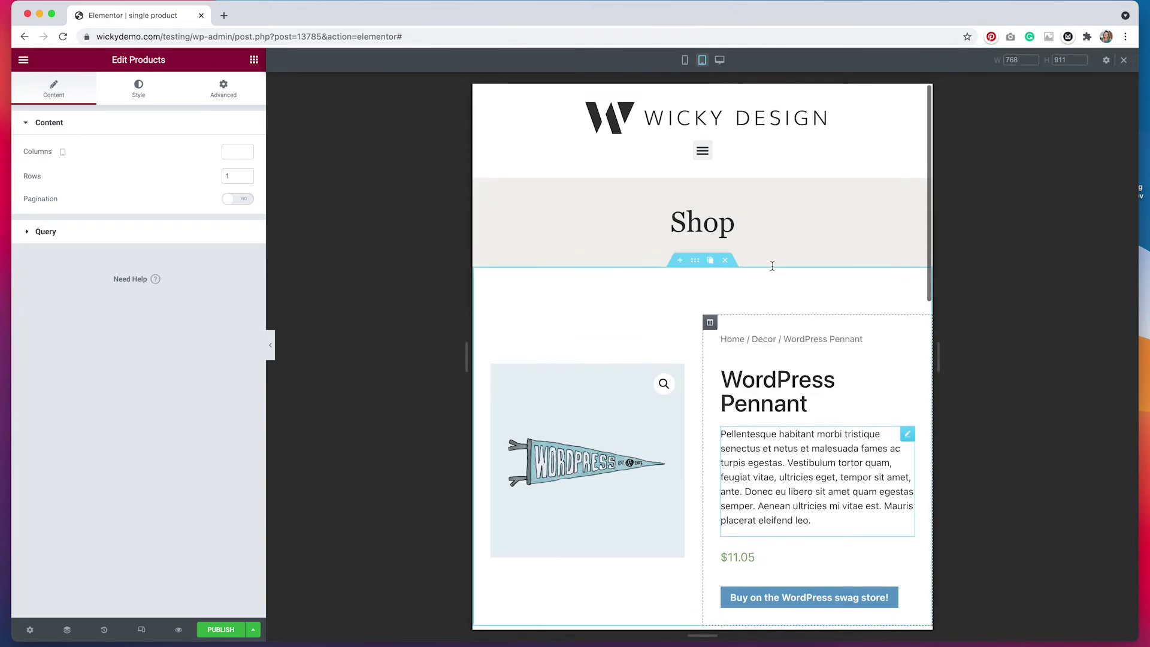
click(724, 60)
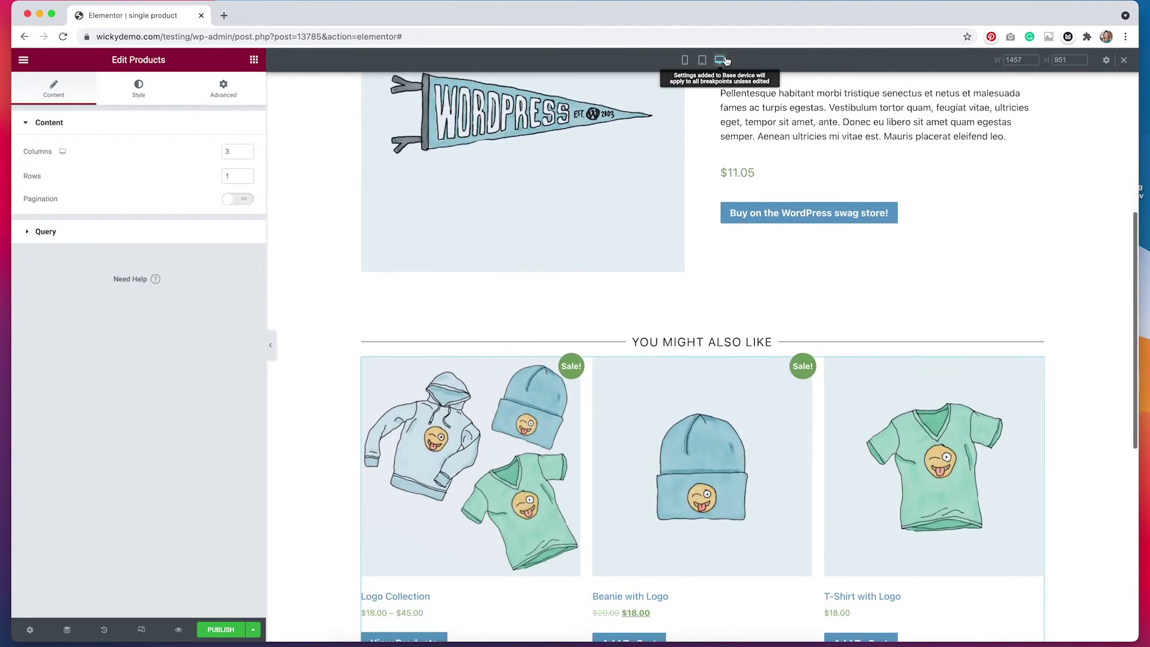
- Publish the template with its Include display condition kept as Products
click(226, 632)
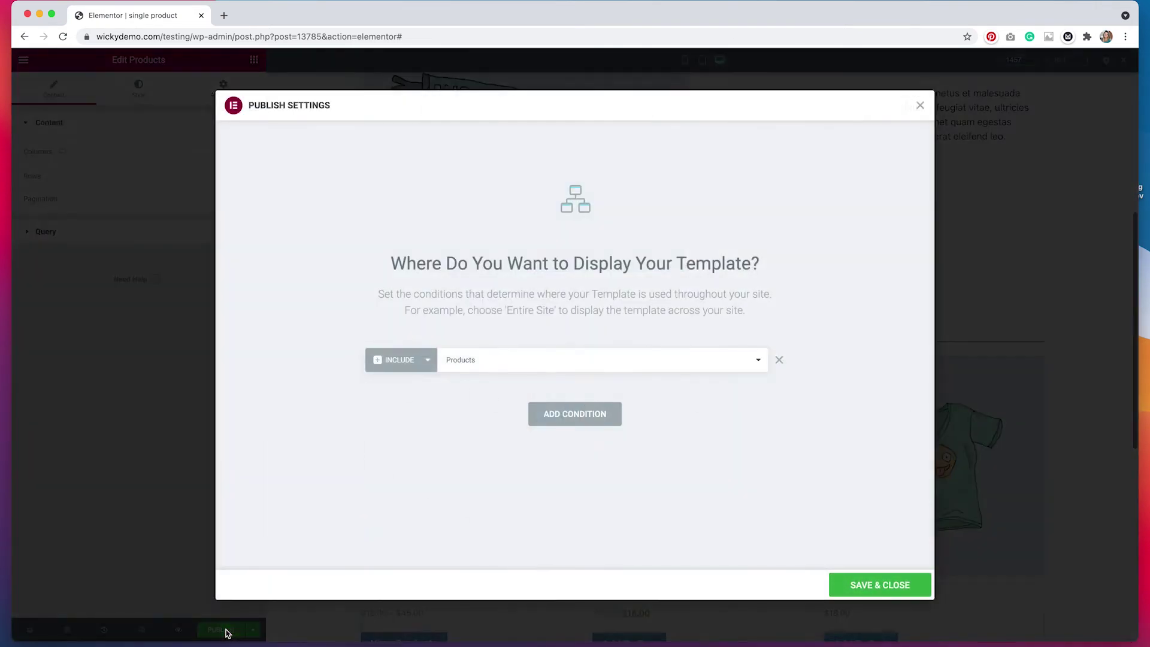
click(540, 366)
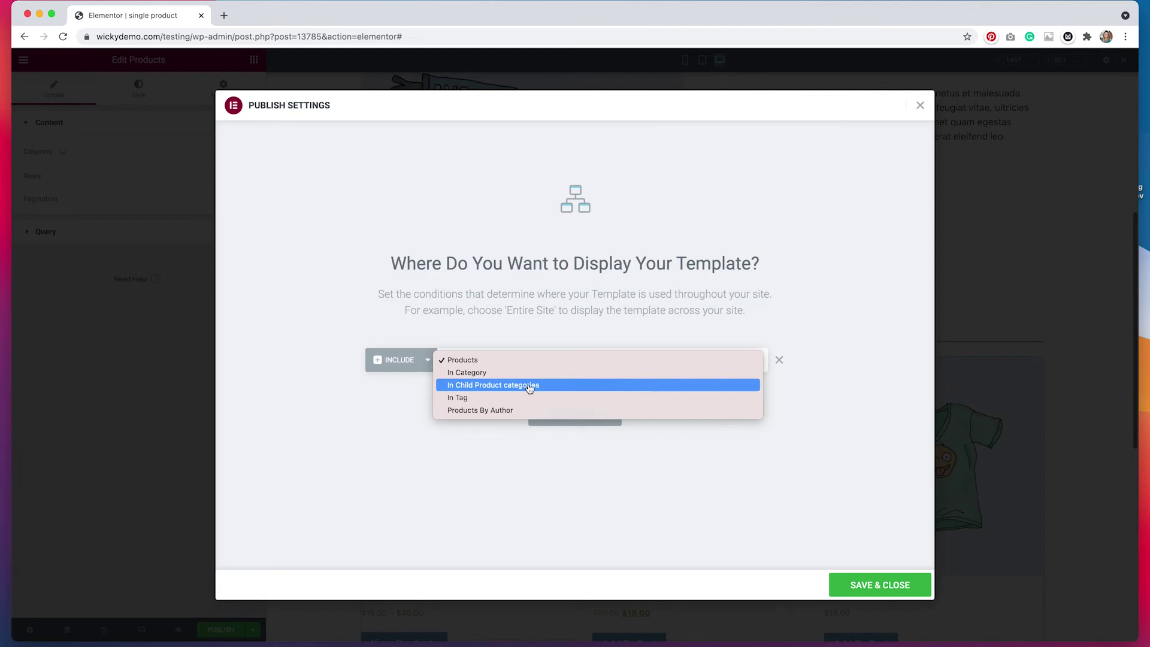
click(535, 367)
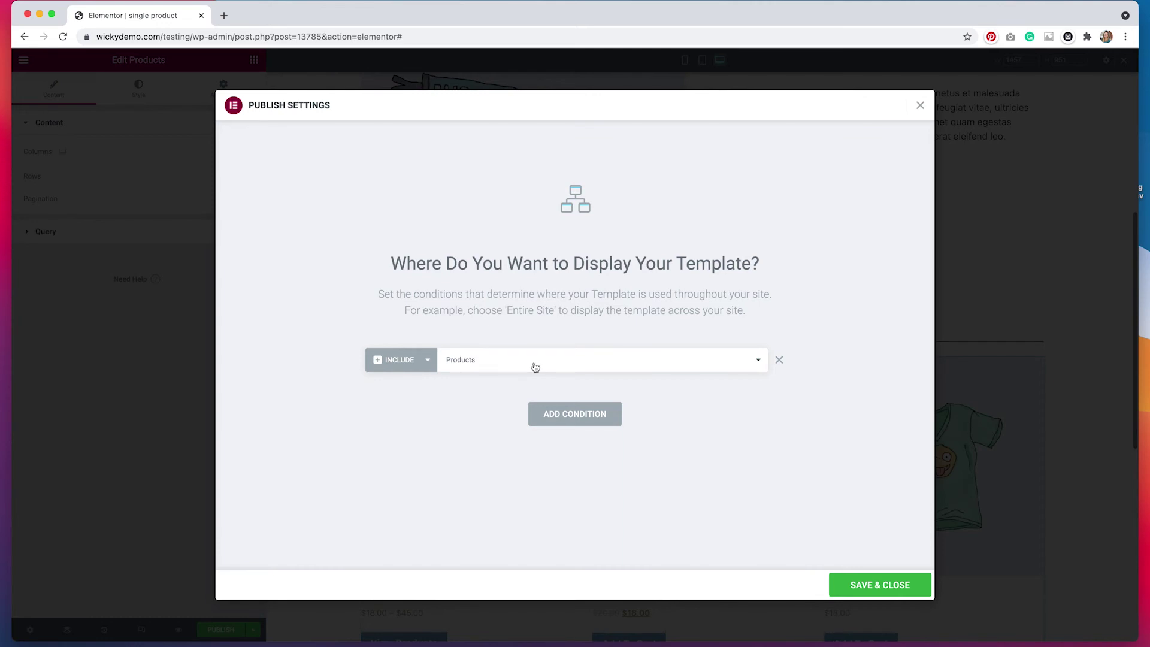
click(898, 587)
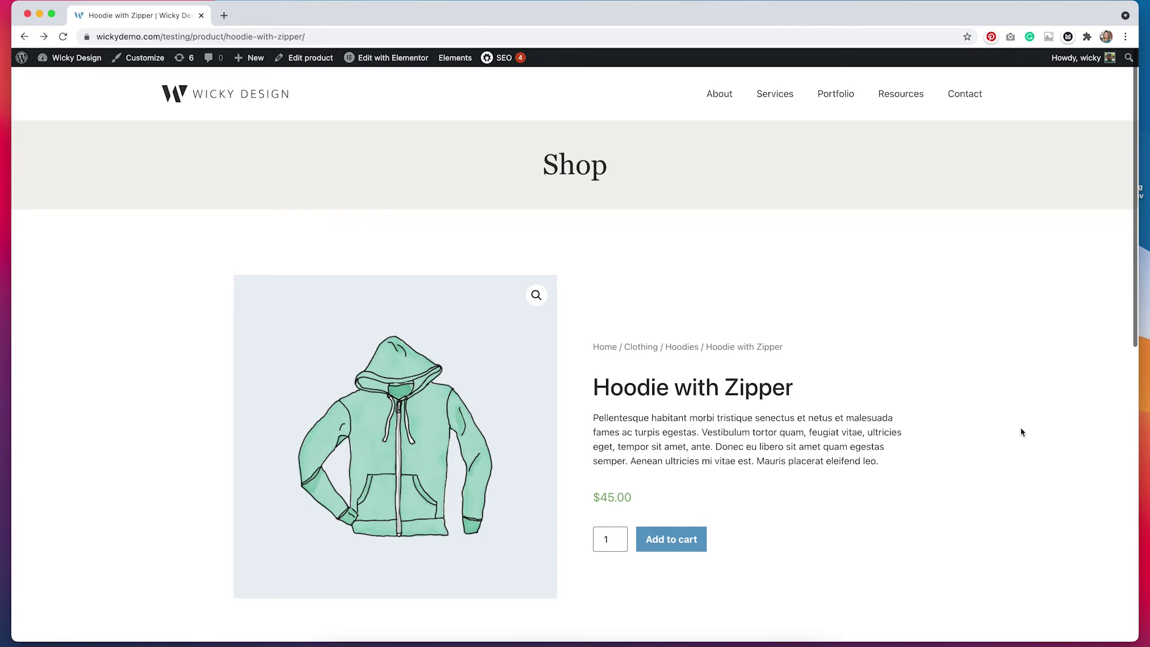
- Open Beanie with Logo from the related products and review its page in the new template
scroll(1022, 432, down, 6)
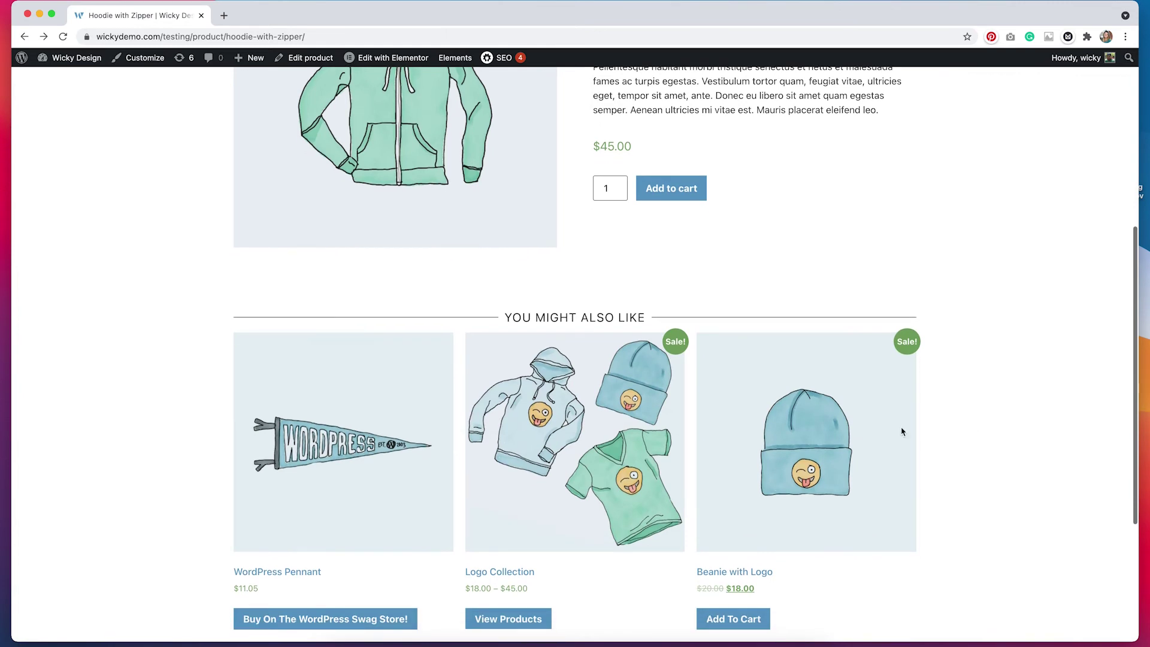
click(782, 457)
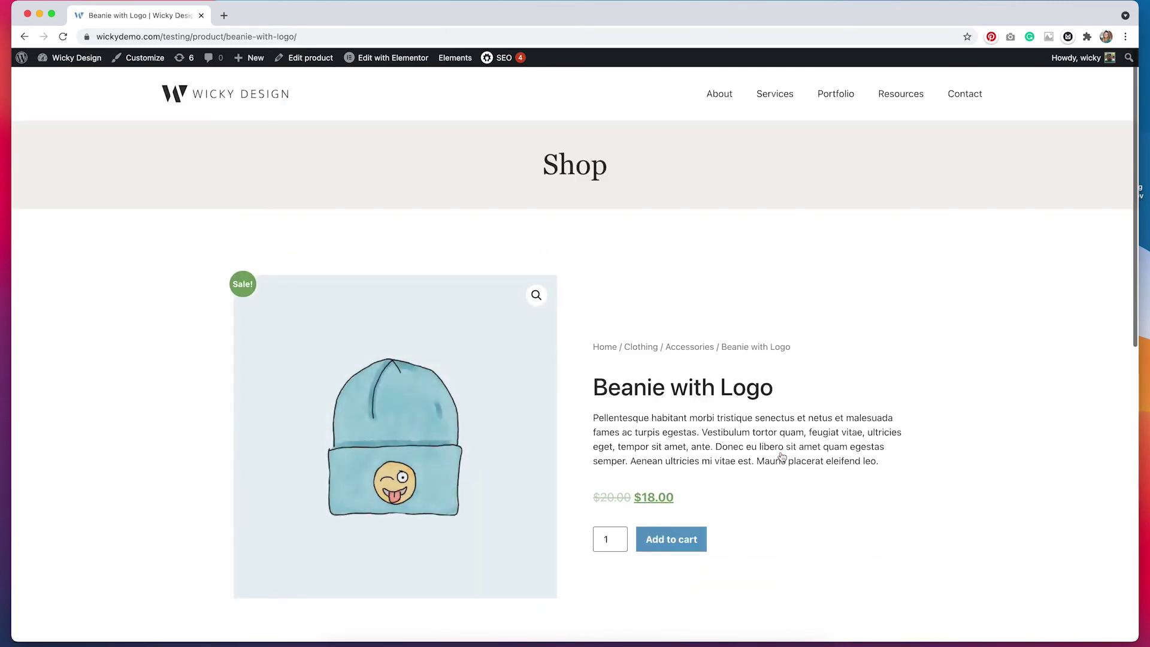
scroll(902, 482, down, 6)
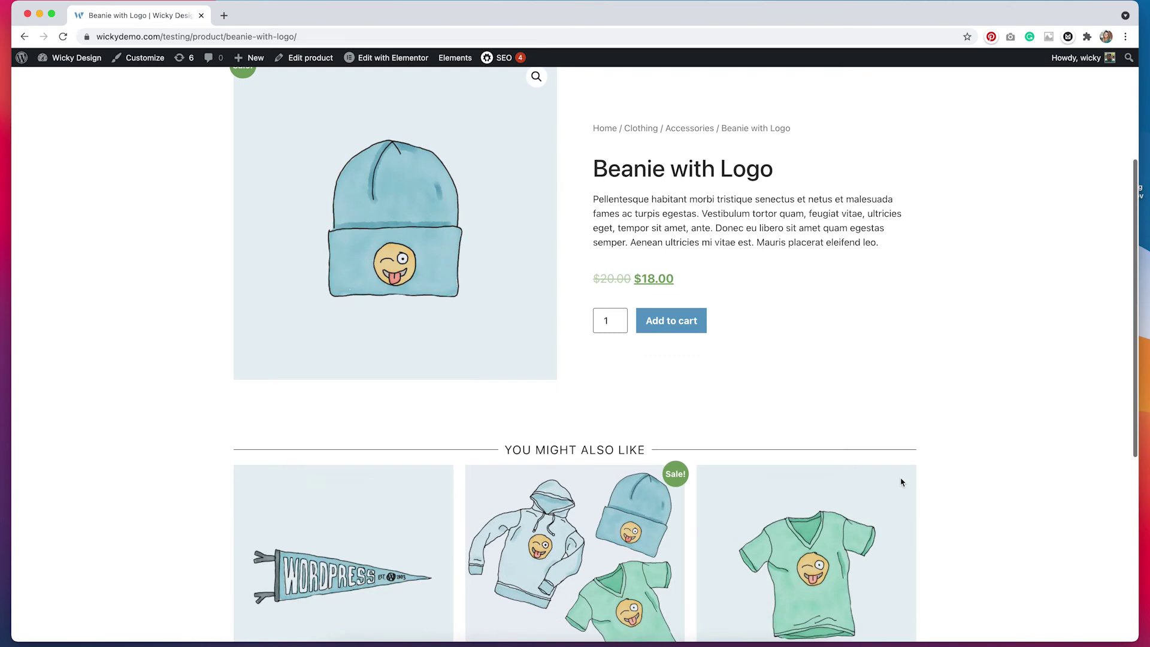
scroll(901, 482, down, 3)
scroll(901, 482, up, 8)
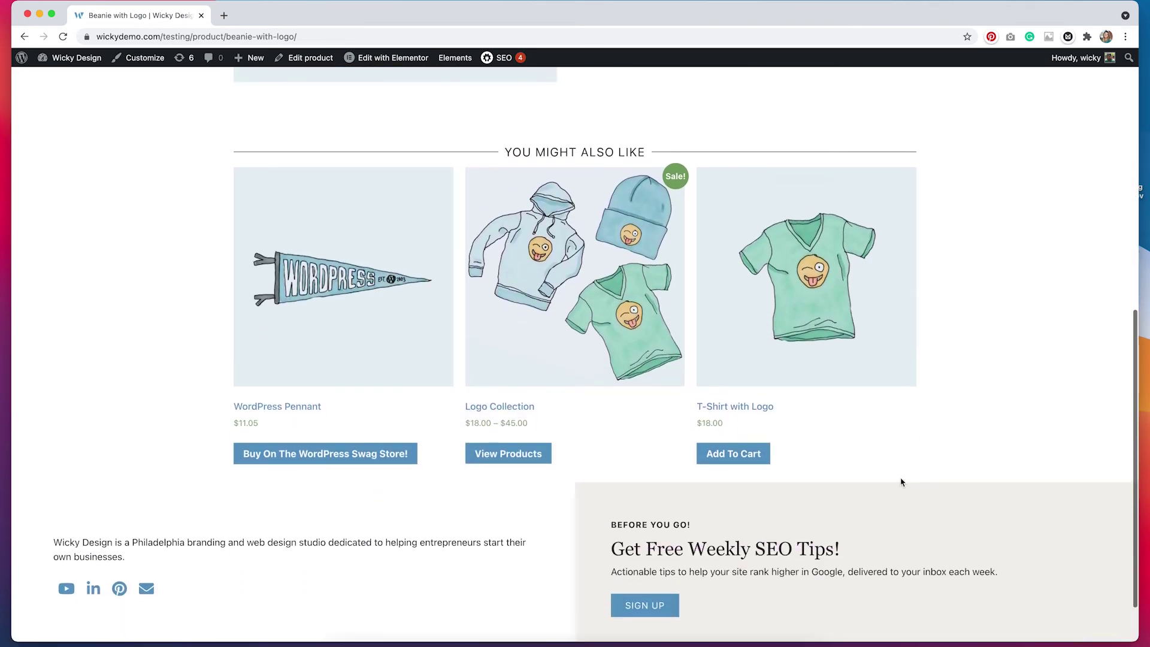
scroll(902, 482, up, 1)
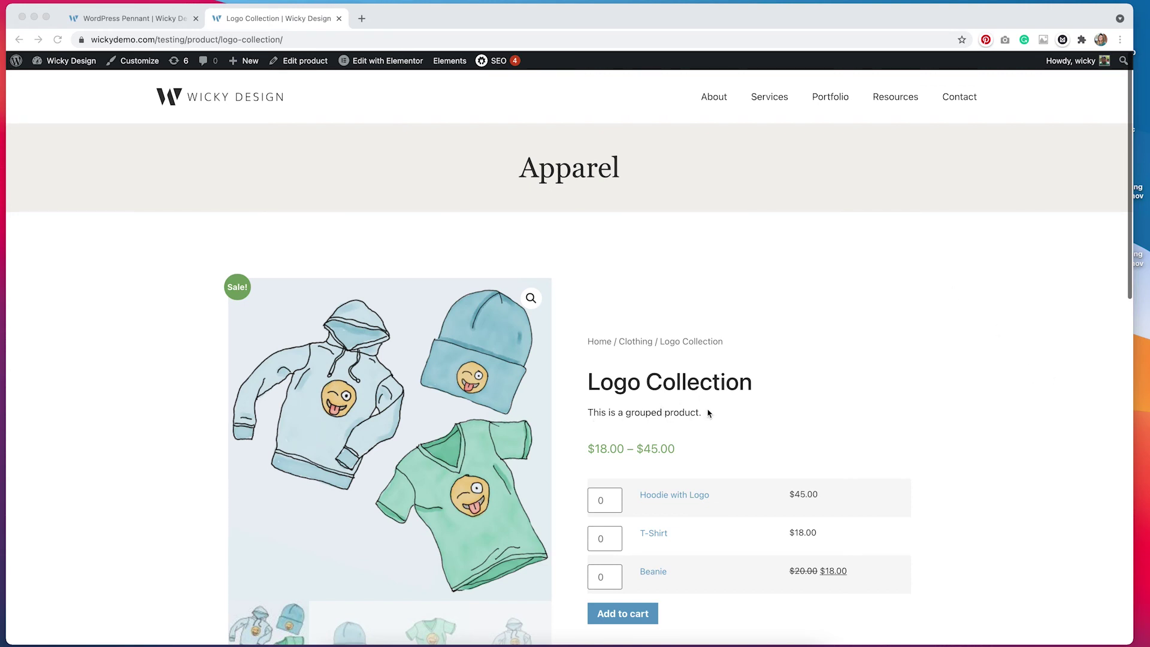
scroll(1024, 459, down, 4)
scroll(1024, 459, down, 2)
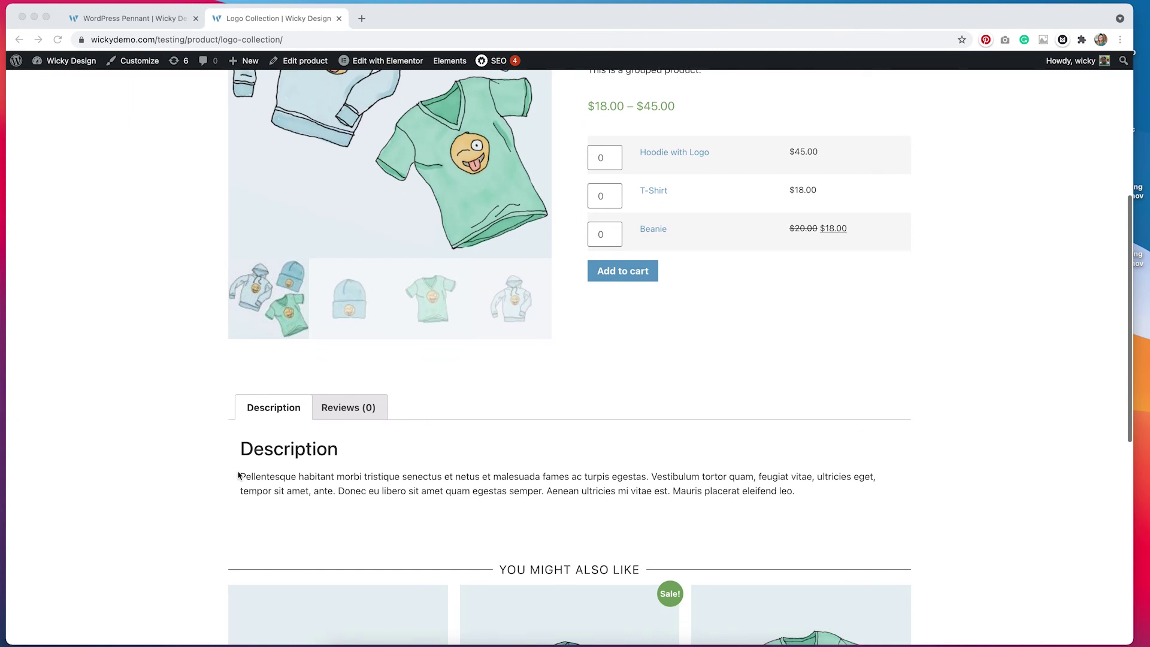
click(362, 411)
click(362, 411)
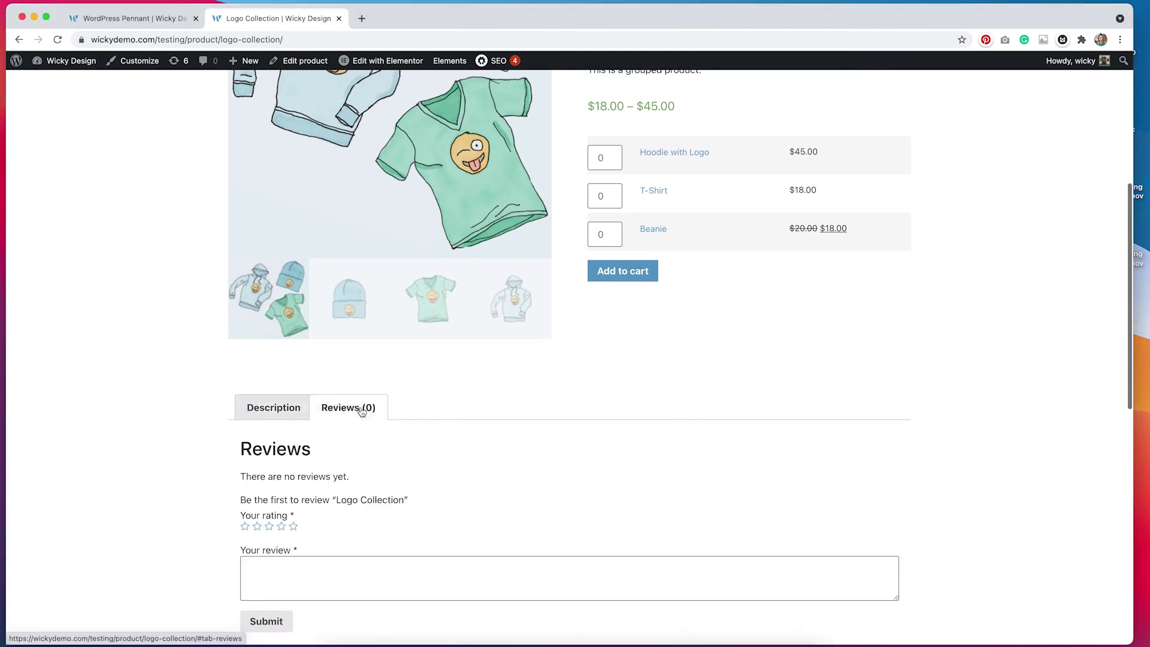
click(112, 19)
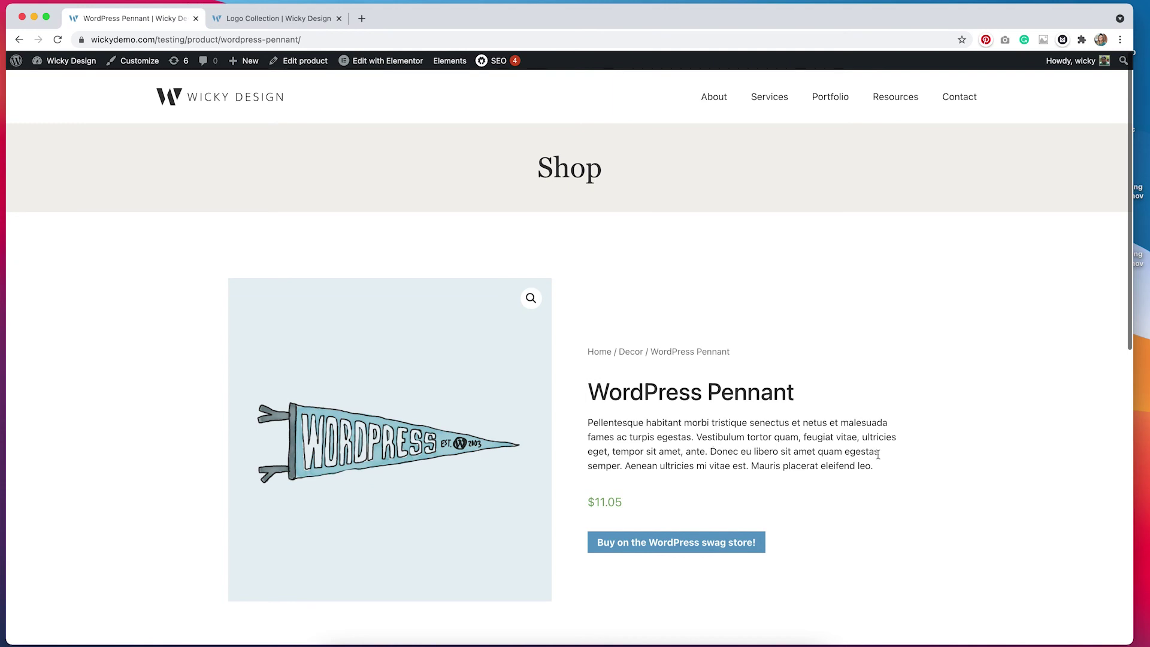
scroll(1042, 473, down, 5)
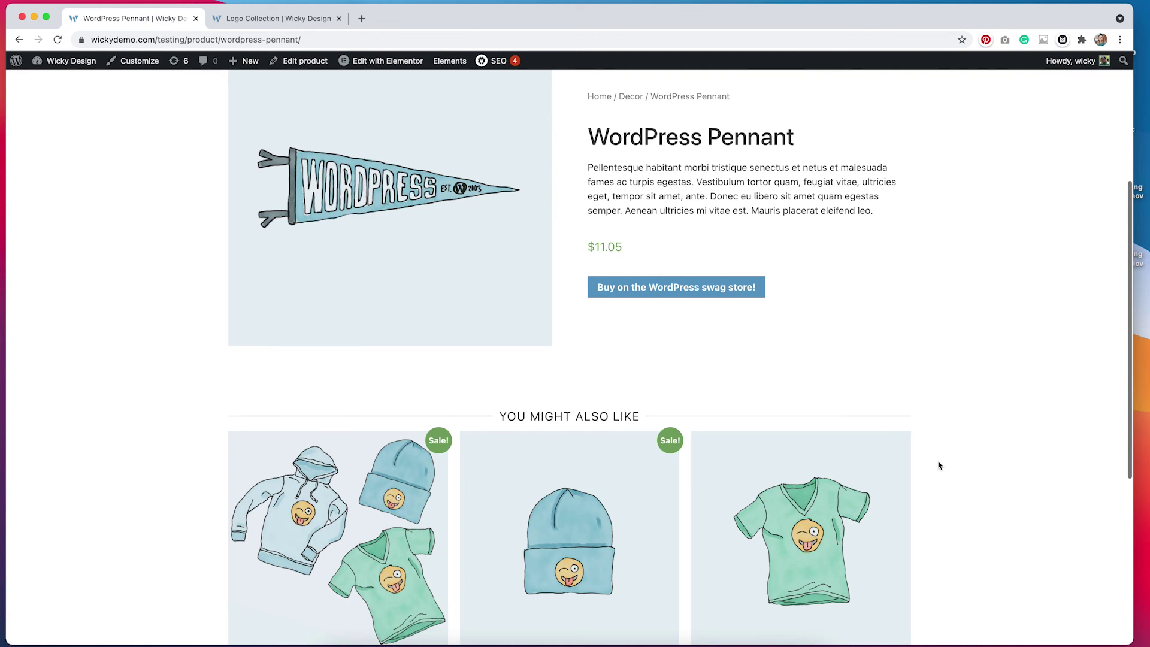
scroll(919, 342, up, 5)
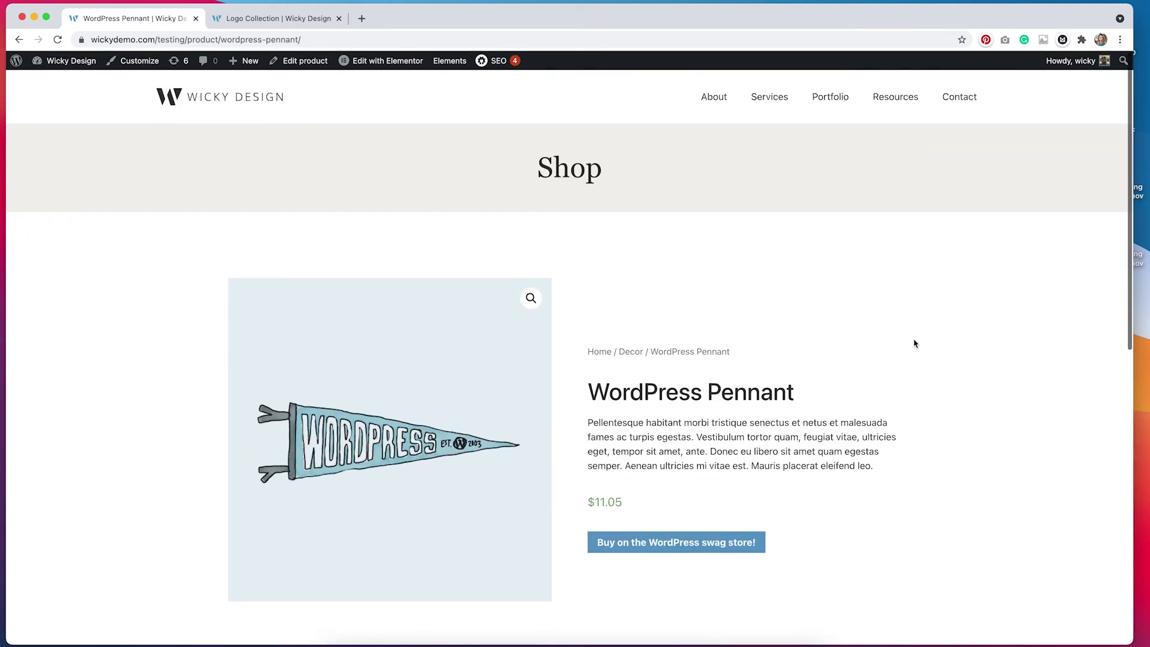
click(288, 19)
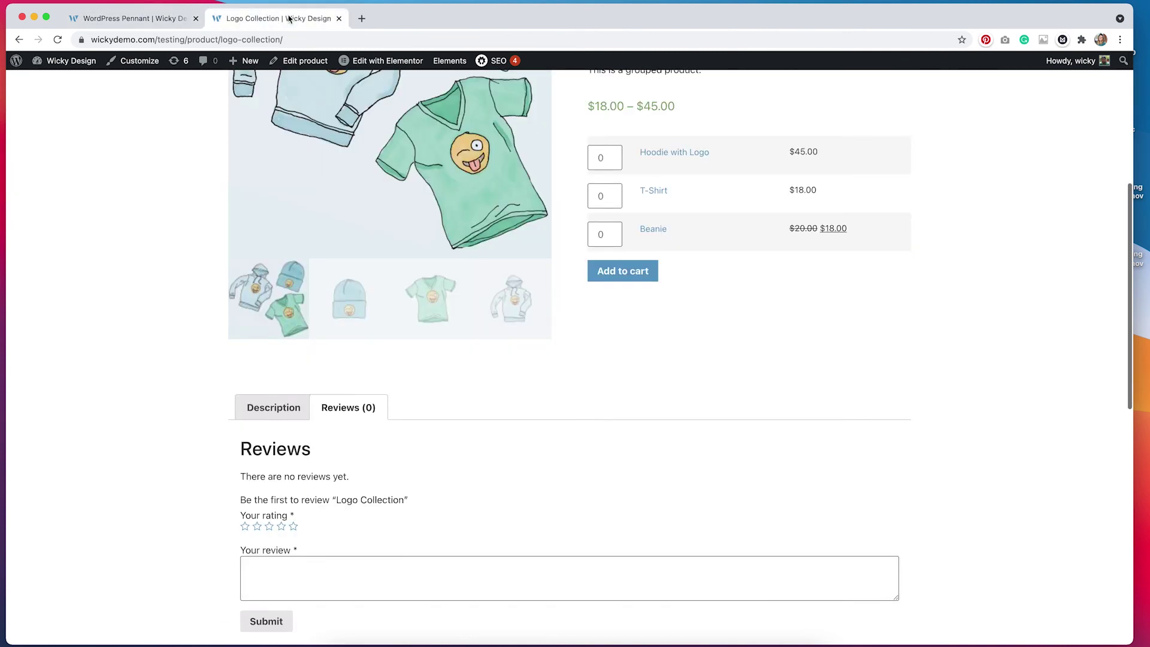
scroll(578, 226, up, 6)
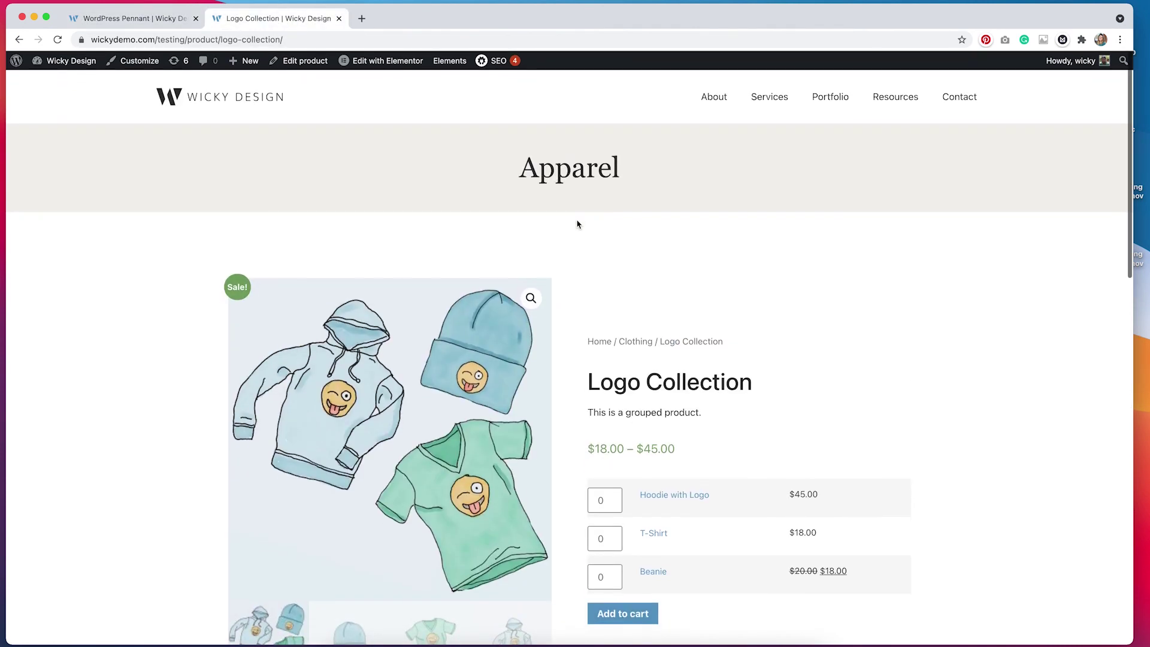